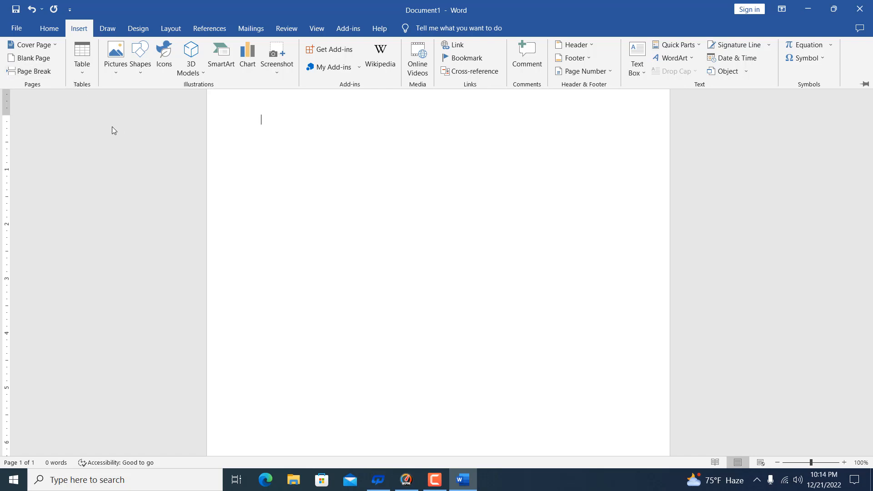
Step: Browse the built-in and online cover page designs, and insert the Integral cover page
click(55, 45)
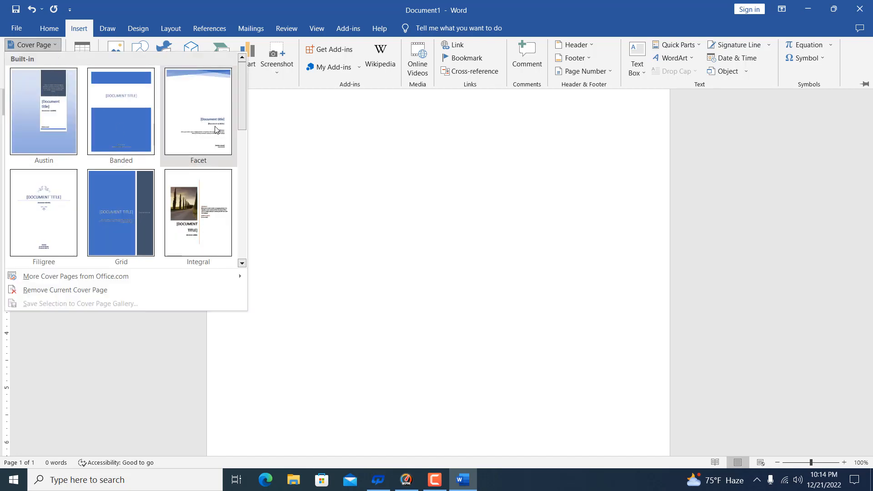
drag(241, 101, 241, 257)
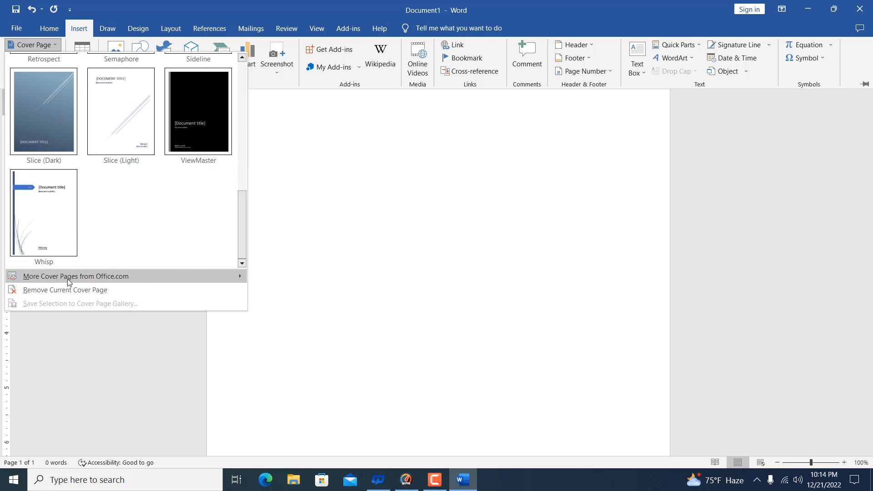
mouse_move(67, 279)
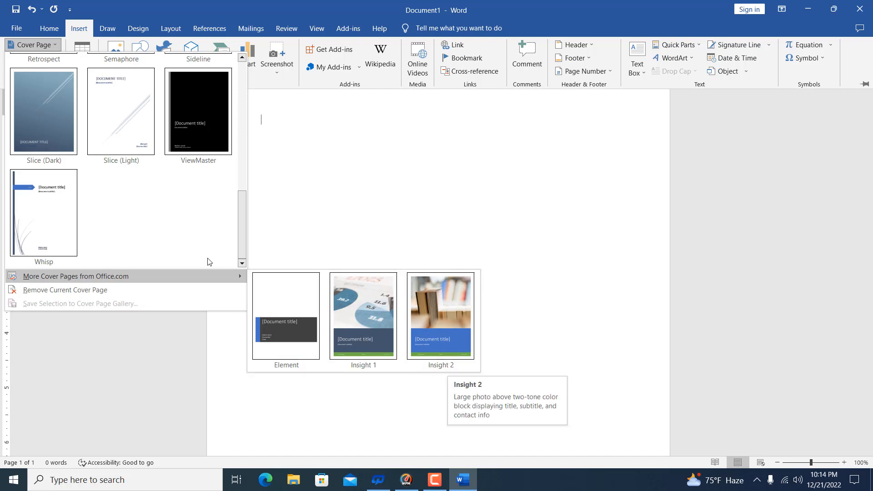
drag(242, 209, 227, 114)
click(228, 116)
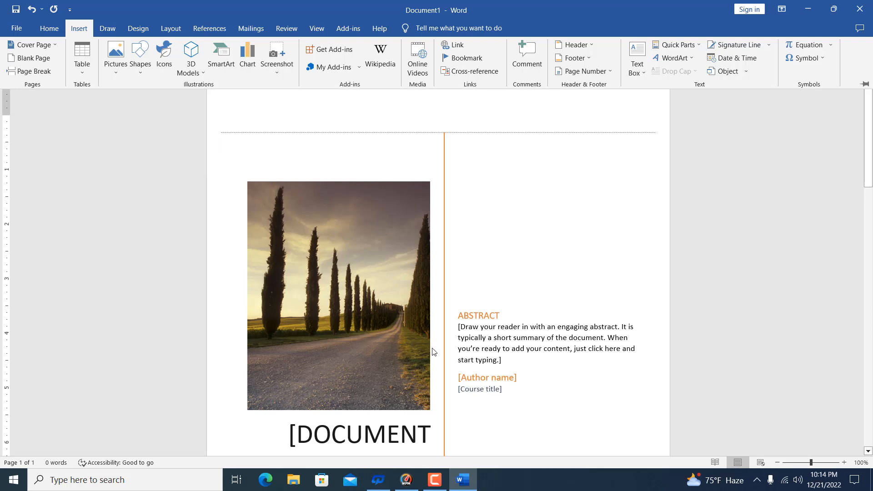
Step: Examine the cover page's editable placeholders for the document title, abstract and course title
scroll(508, 310, down, 5)
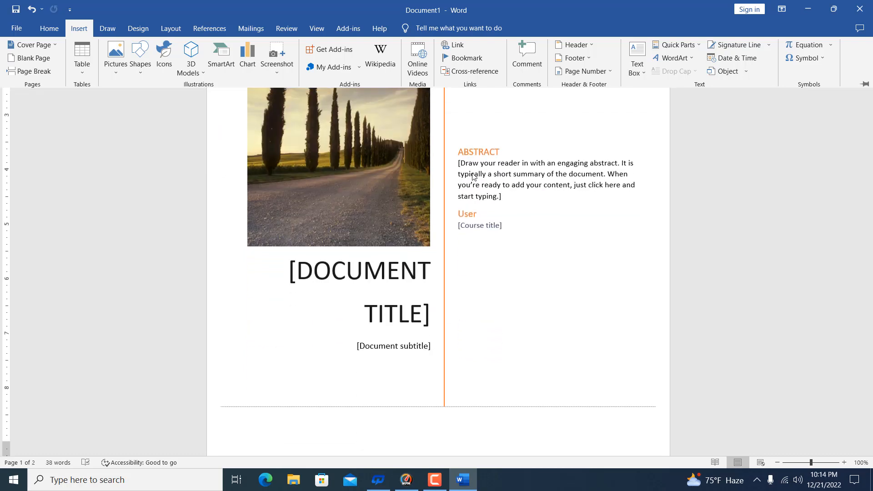
click(356, 206)
click(388, 279)
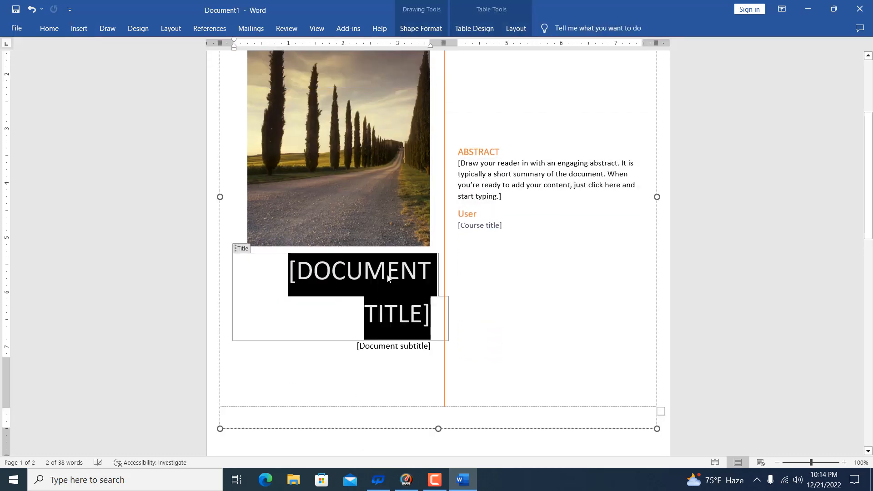
click(523, 162)
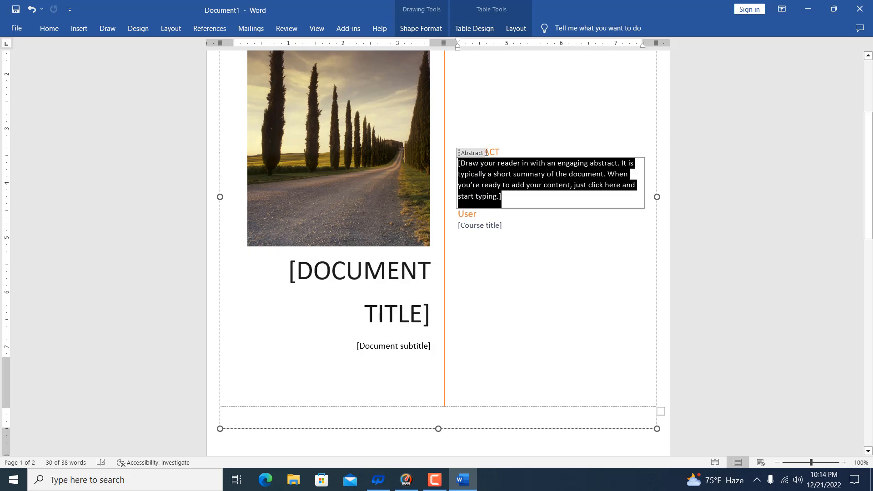
click(485, 152)
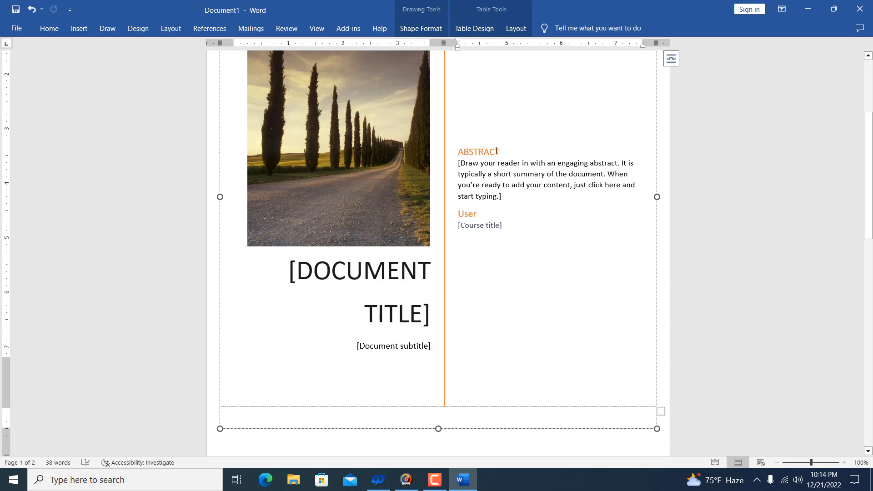
click(491, 225)
click(498, 200)
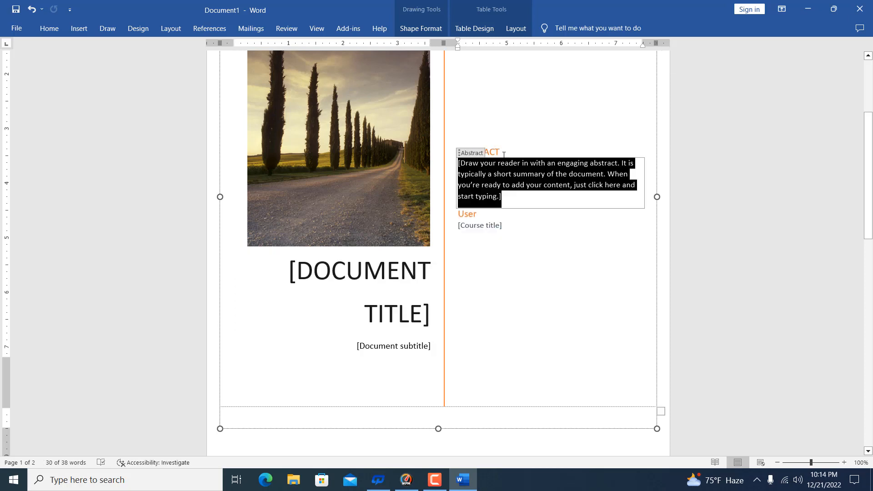
Step: Delete the whole Integral cover page, including its photo, text placeholders and frame
scroll(508, 159, up, 3)
scroll(507, 159, up, 1)
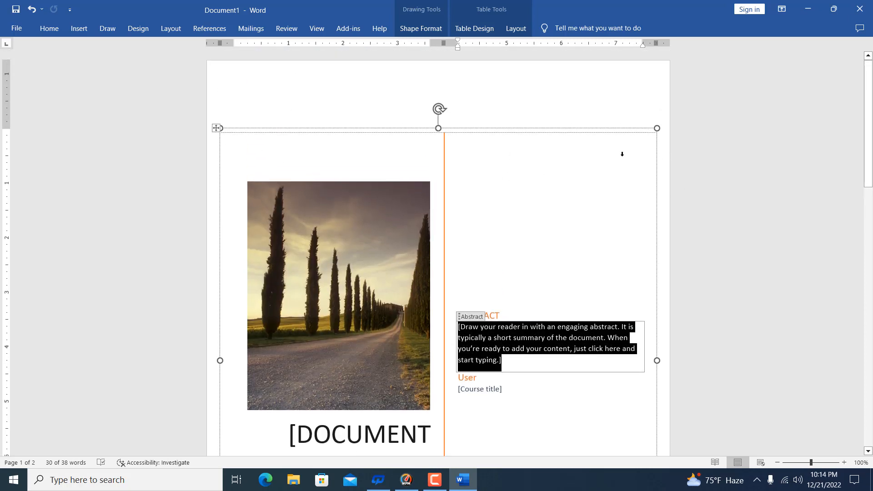
key(ctrl+a)
key(Delete)
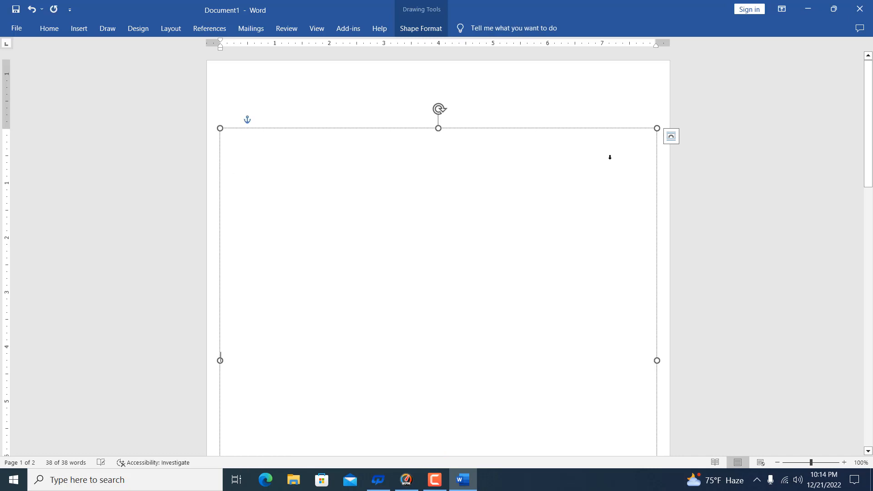
key(Delete)
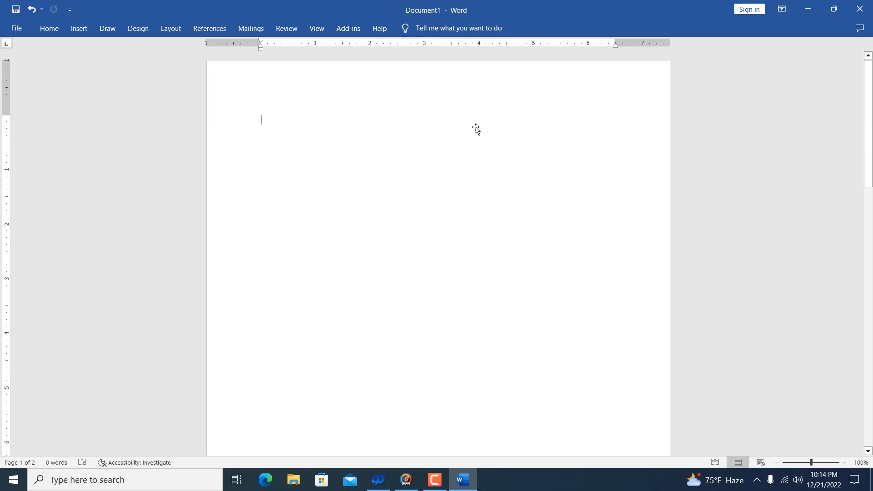
click(73, 28)
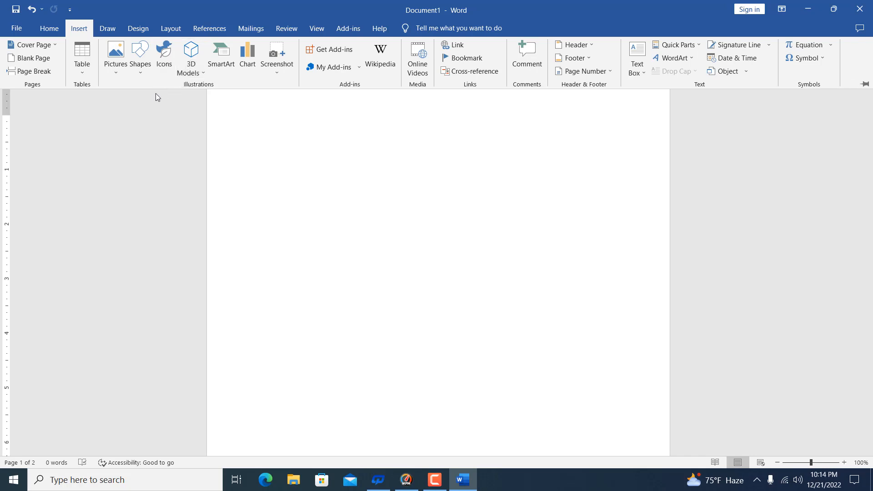
click(50, 45)
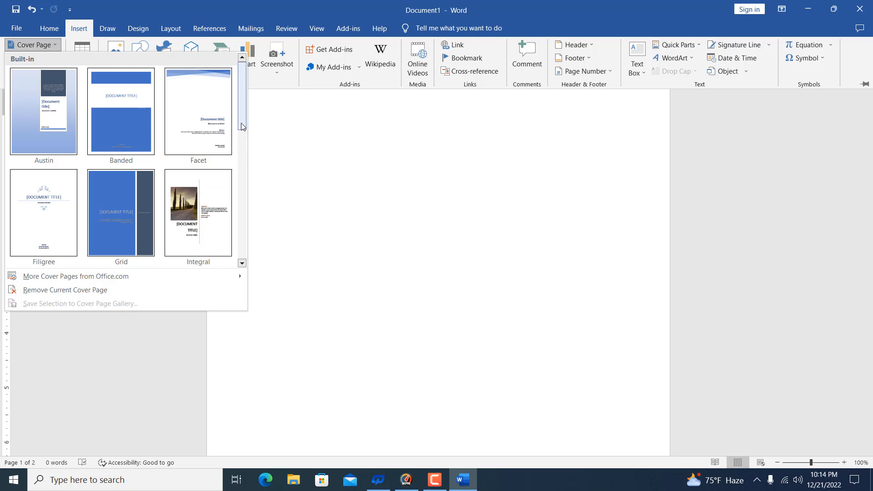
click(291, 146)
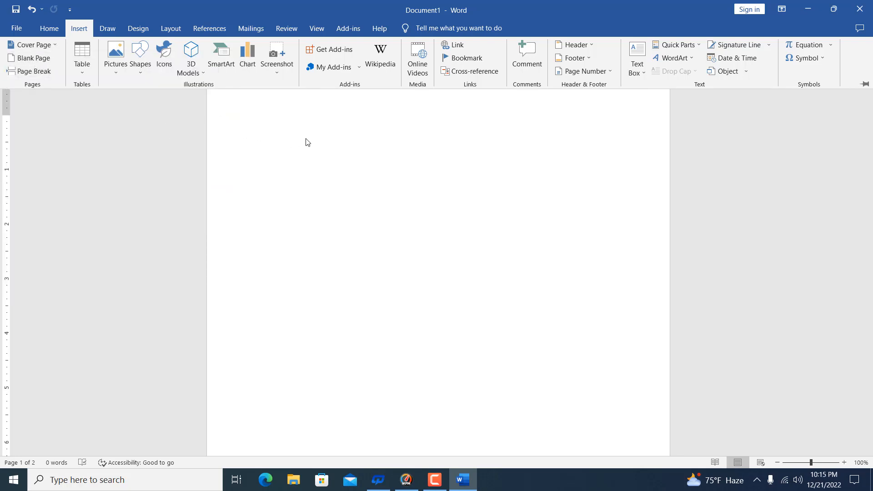
text(This)
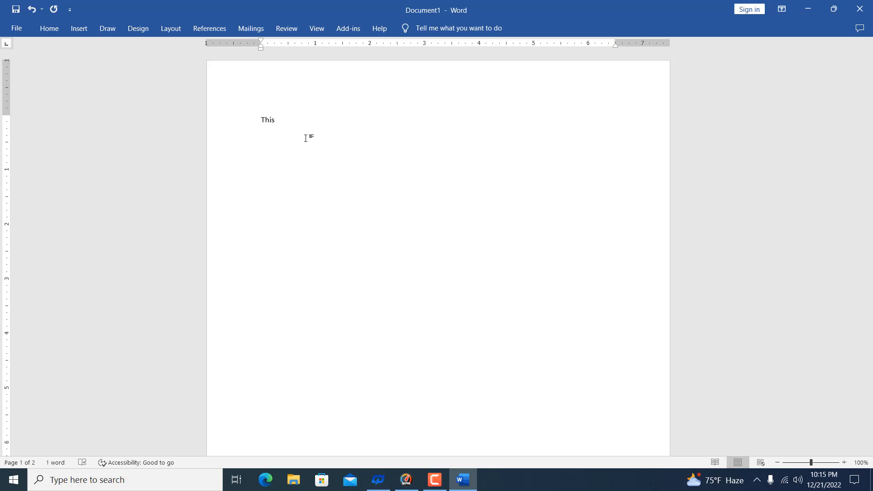
click(204, 111)
key(Delete)
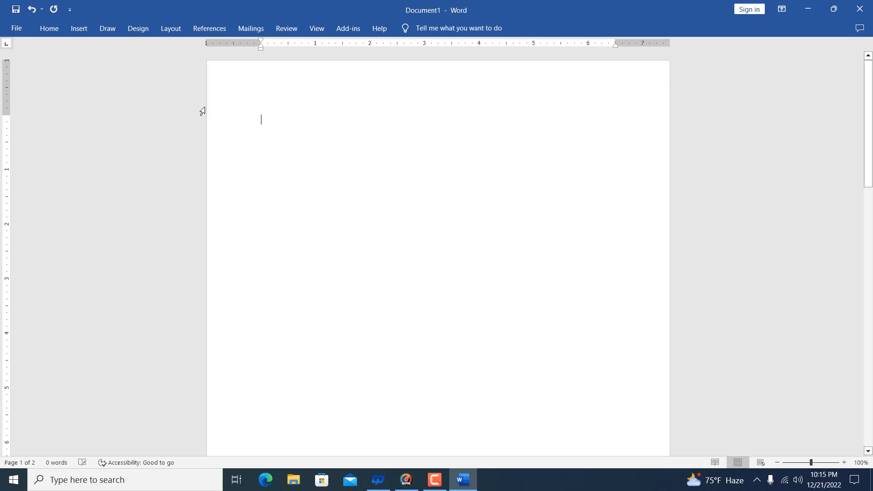
Step: Open the recent document "Fruits Name" and go through its lists to the last page
click(16, 28)
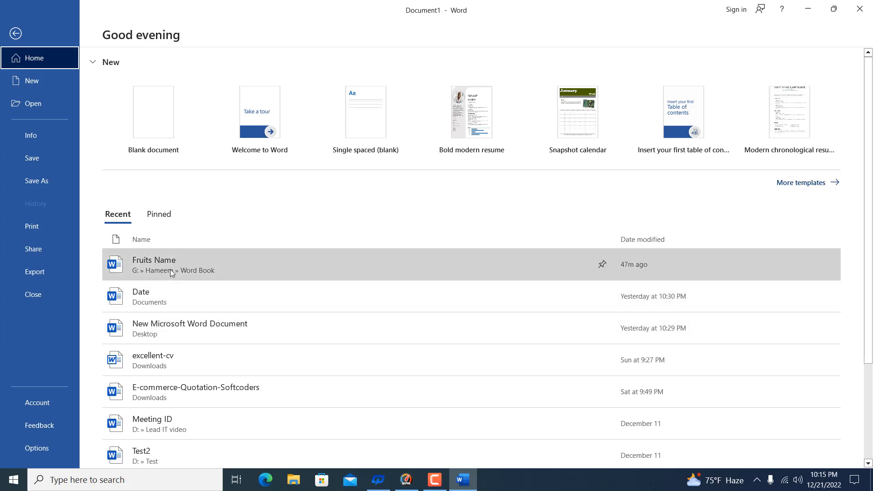
click(170, 269)
scroll(270, 239, down, 2)
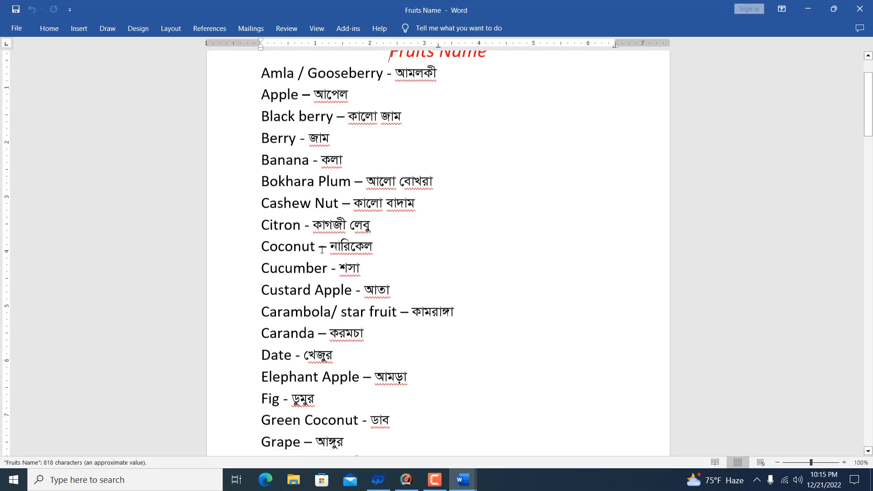
scroll(269, 239, up, 3)
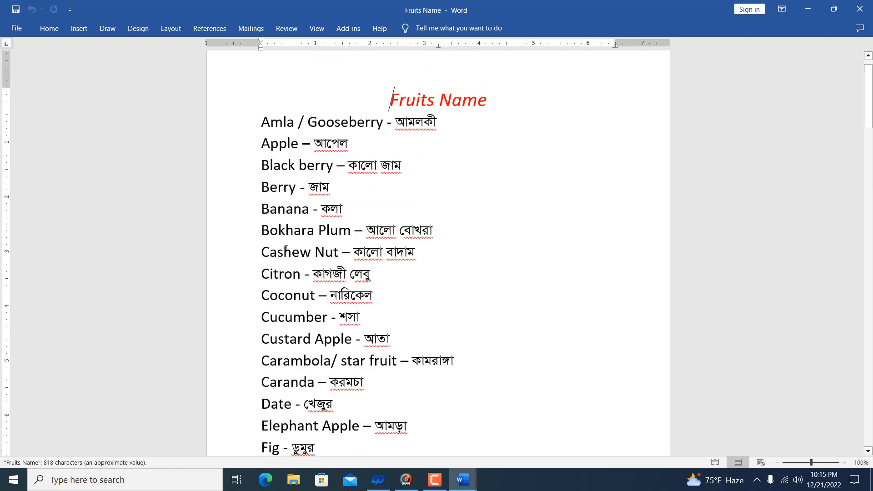
scroll(304, 249, down, 6)
scroll(304, 249, down, 15)
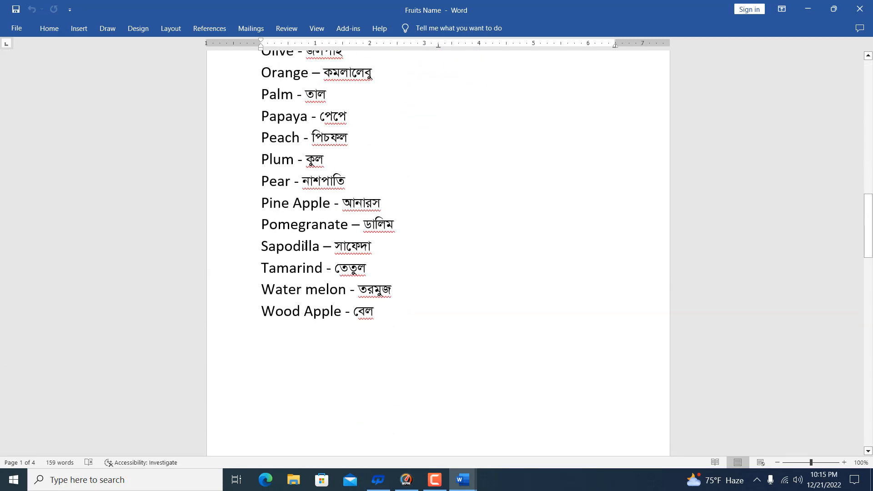
scroll(304, 244, down, 5)
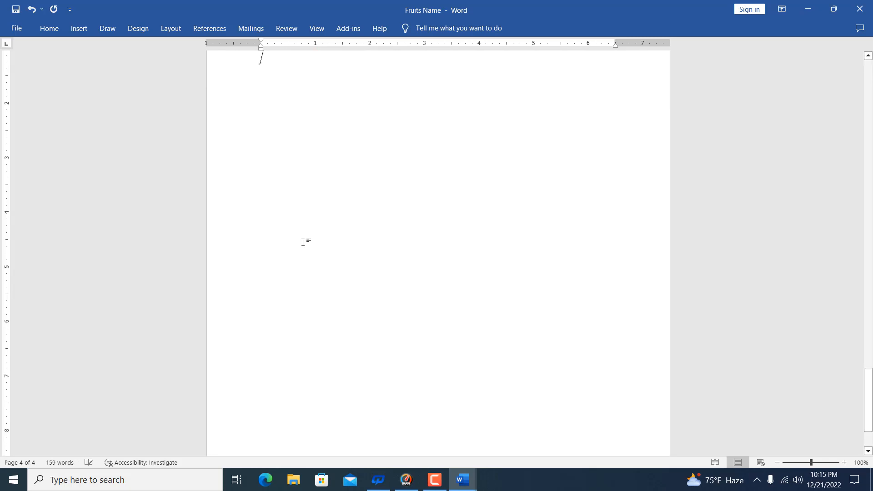
Step: Insert a blank page below the green "Vegetables Name" heading
text(Vegetables Name)
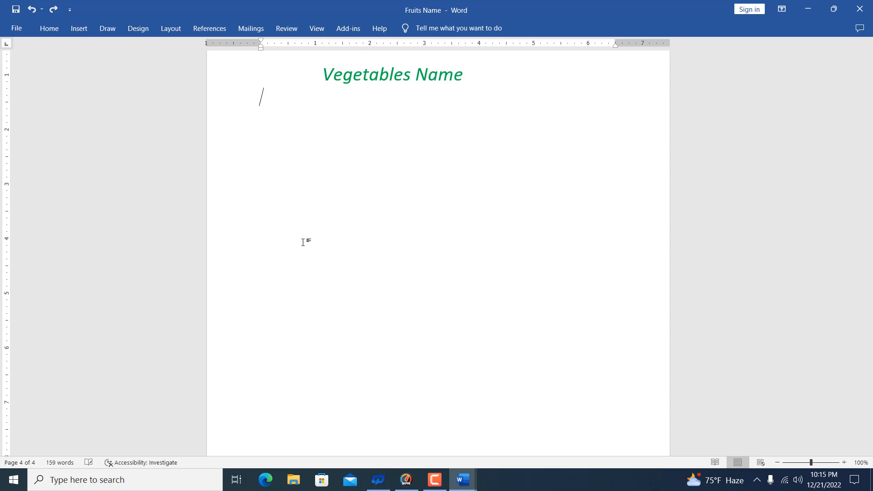
click(79, 28)
click(33, 57)
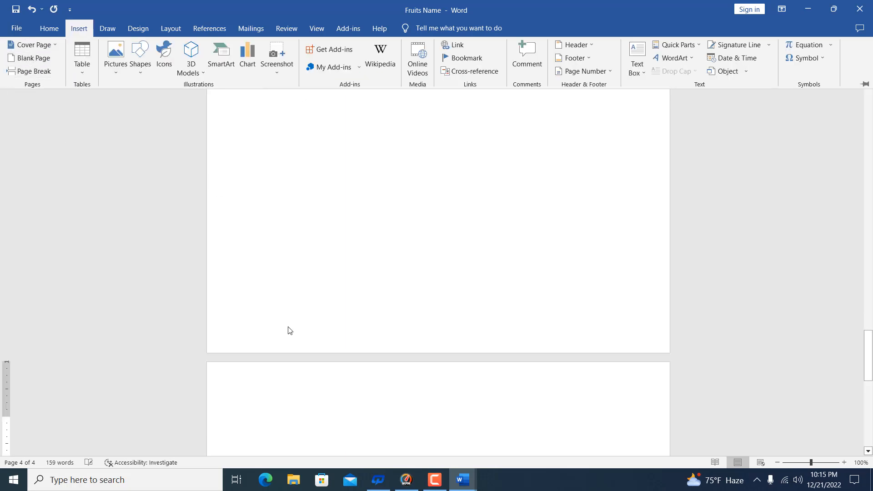
scroll(307, 387, up, 15)
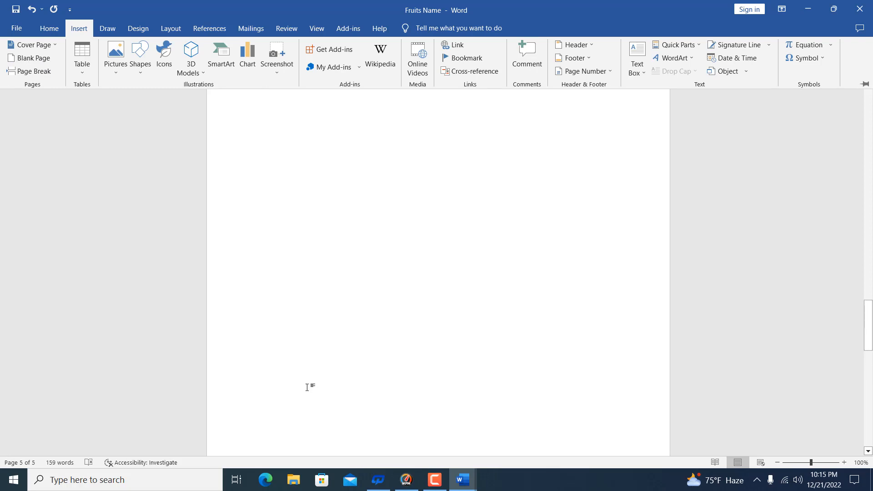
click(434, 306)
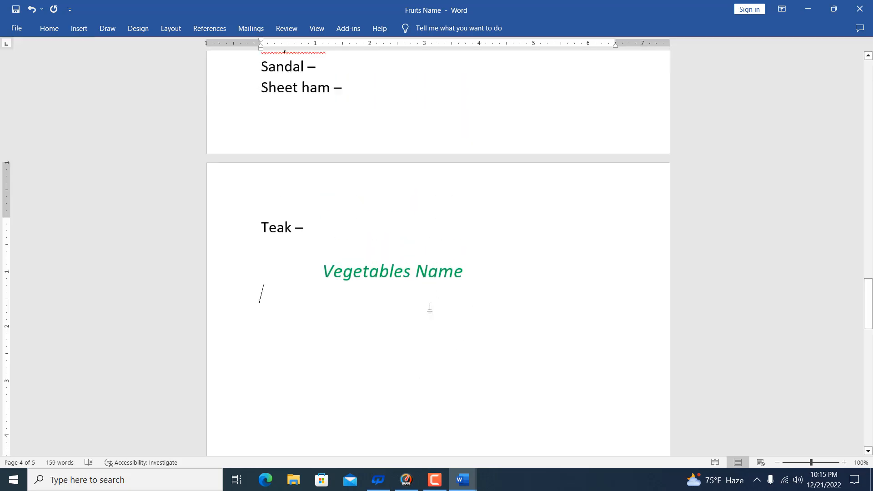
Step: Remove the blank page inserted after the "Vegetables Name" heading
scroll(430, 308, down, 6)
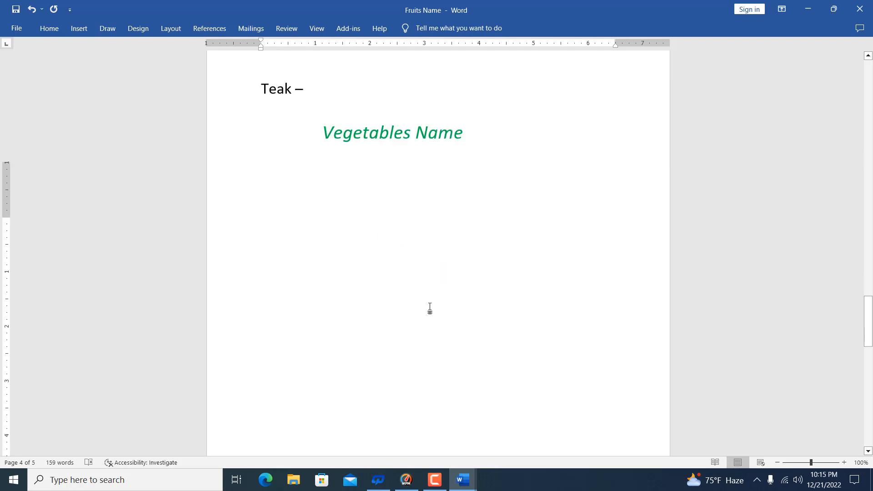
key(BackSpace)
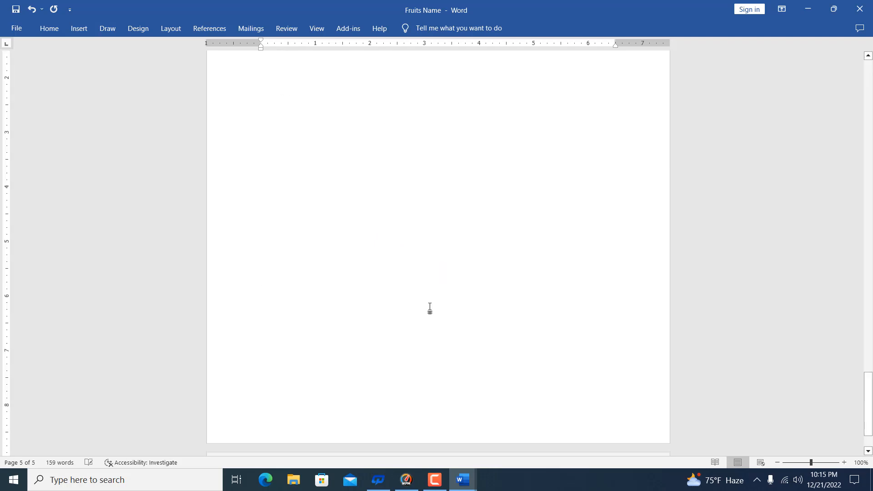
key(BackSpace)
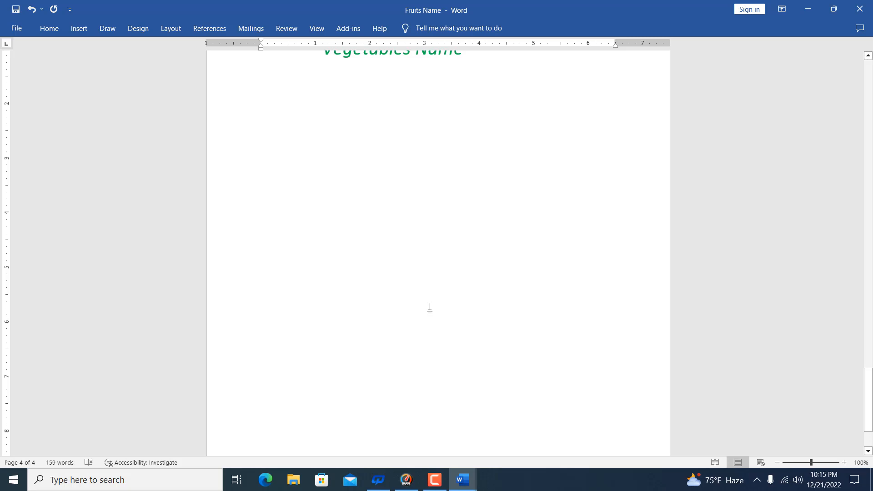
key(BackSpace)
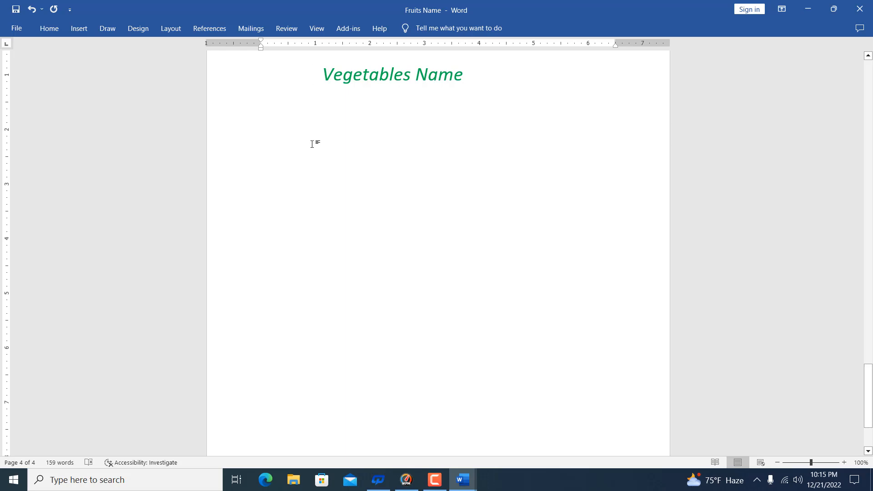
Step: Insert a page break before "Ebony" in the "Trees Name" list
click(21, 32)
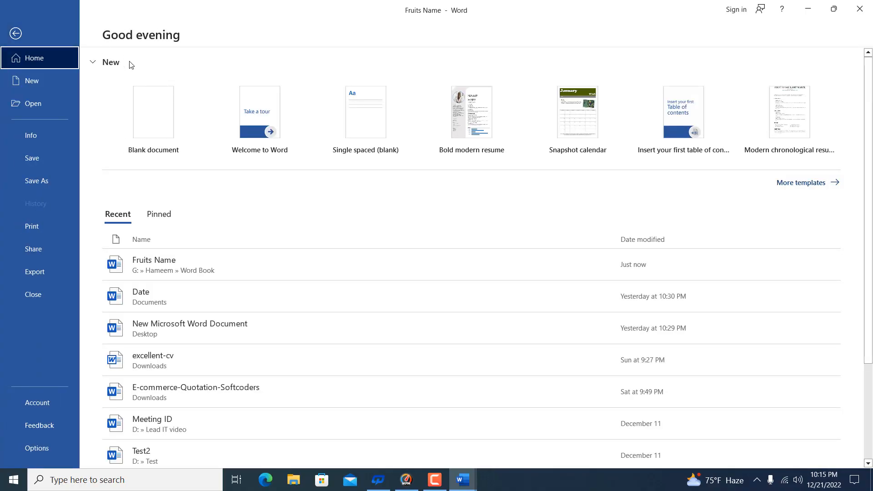
key(Escape)
click(78, 28)
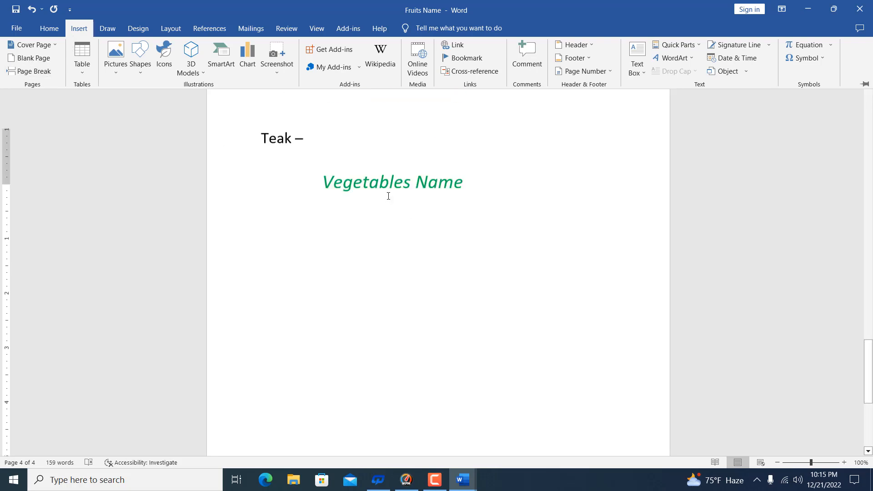
scroll(388, 196, up, 10)
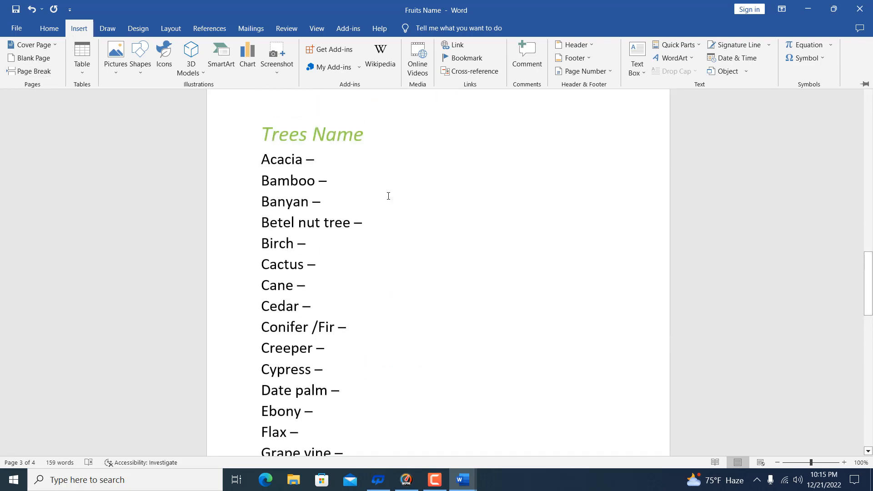
scroll(389, 196, down, 5)
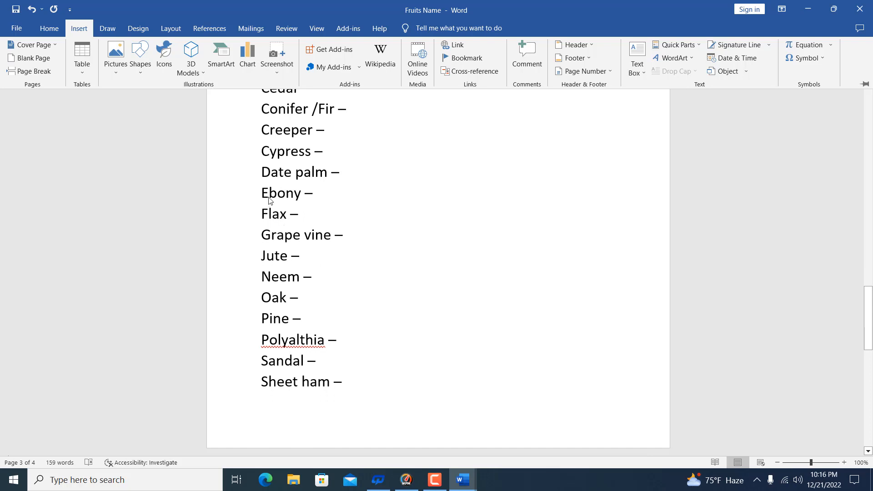
click(262, 197)
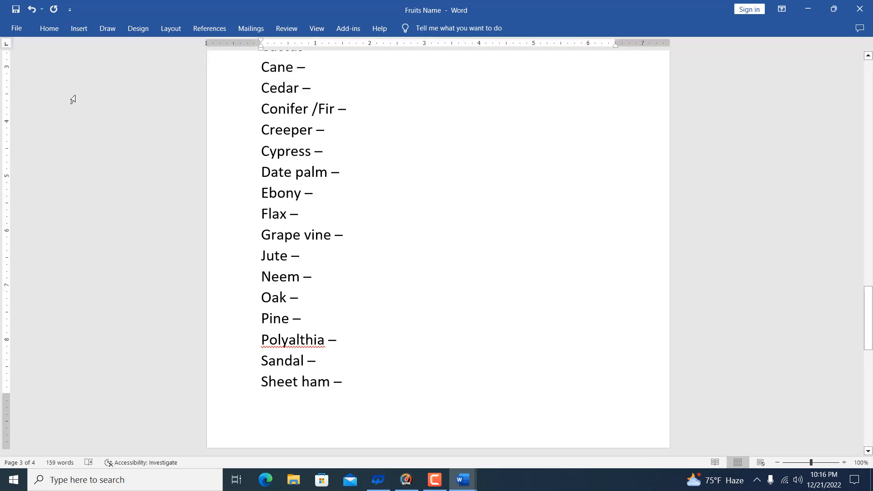
click(73, 31)
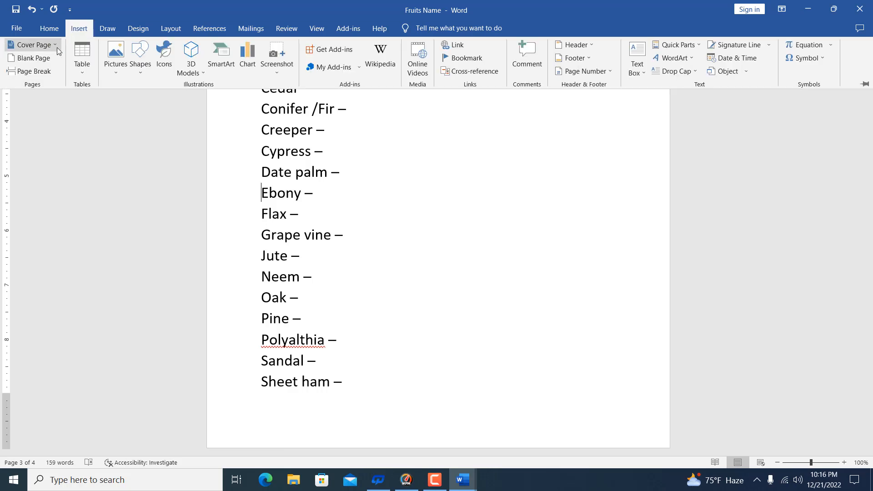
click(41, 71)
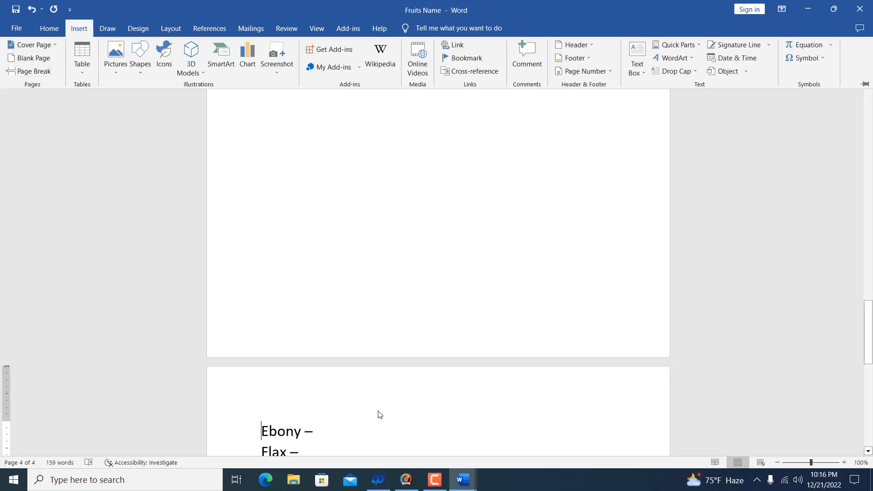
Step: Review the split "Trees Name" list and remove the page break between "Date palm" and "Ebony"
scroll(378, 411, up, 6)
scroll(378, 411, up, 3)
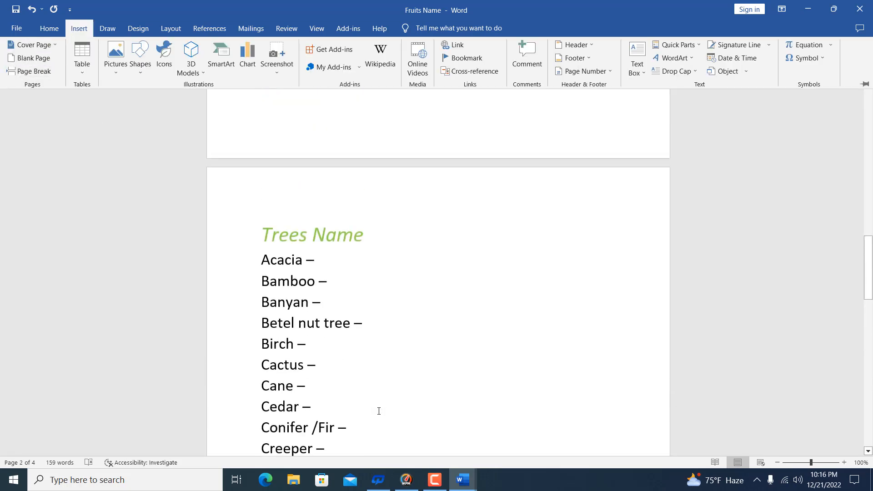
scroll(318, 331, down, 3)
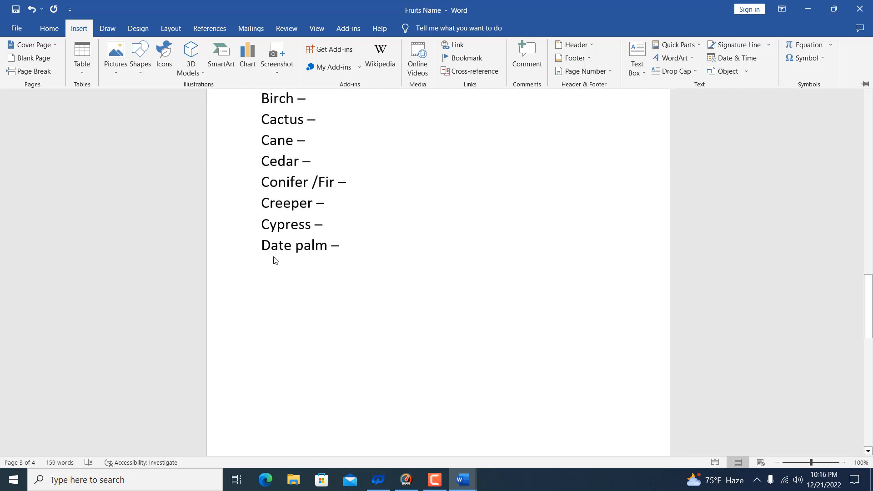
key(ctrl+F1)
click(344, 249)
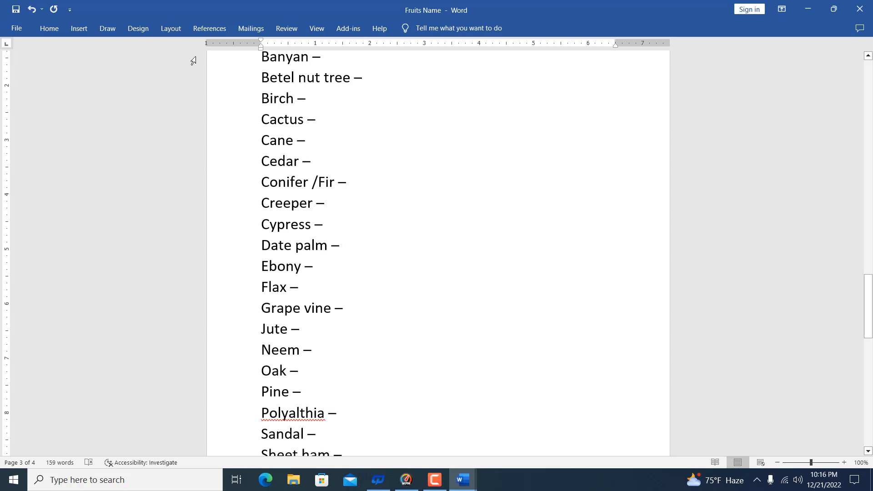
Step: Look through the fruit and tree lists and the "Vegetables Name" page to examine how the content is divided across pages
scroll(122, 107, up, 3)
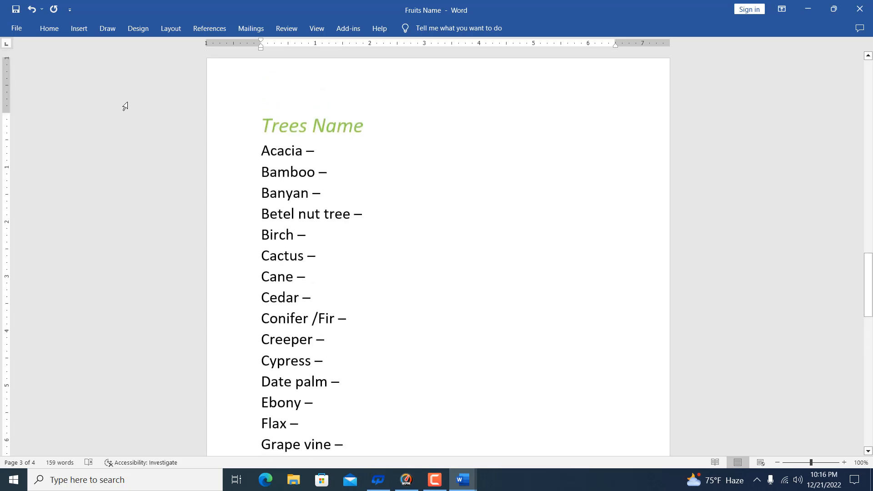
scroll(125, 106, up, 10)
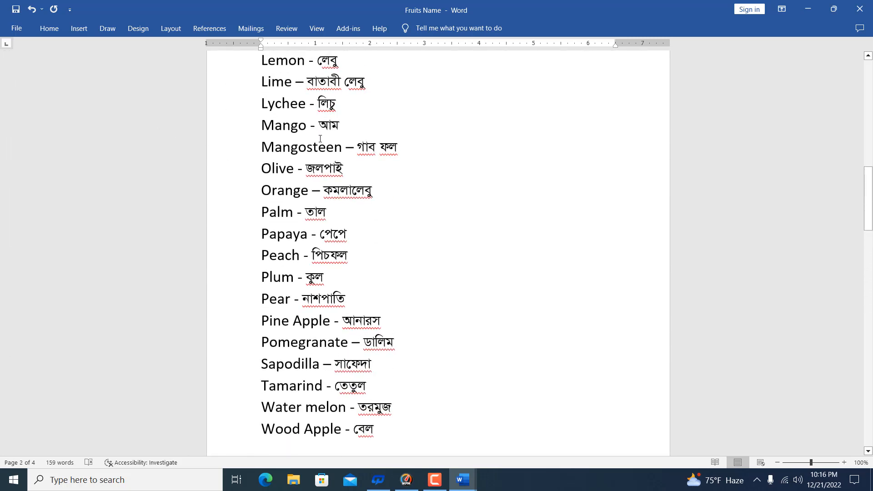
click(75, 29)
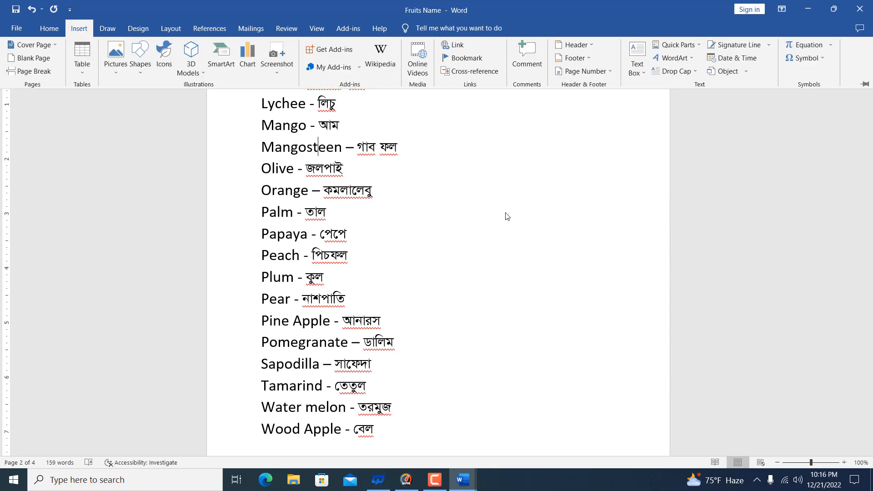
scroll(440, 226, down, 15)
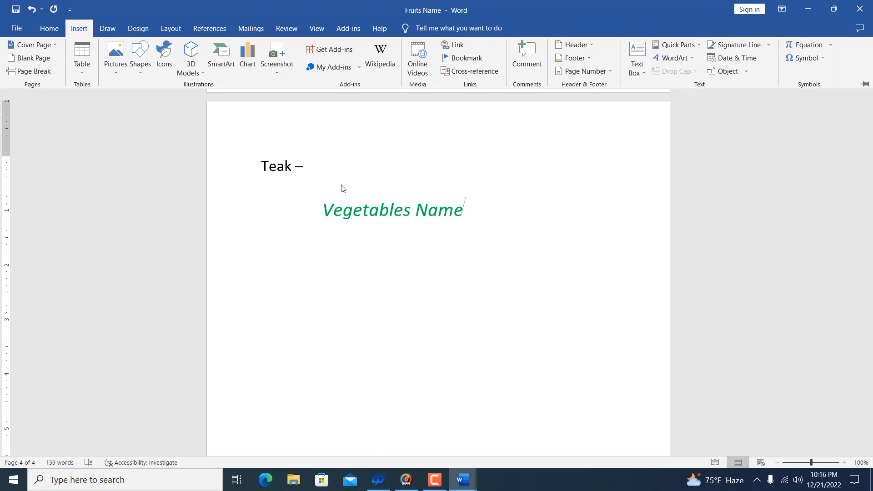
key(ctrl+F1)
scroll(370, 171, up, 6)
scroll(373, 169, up, 8)
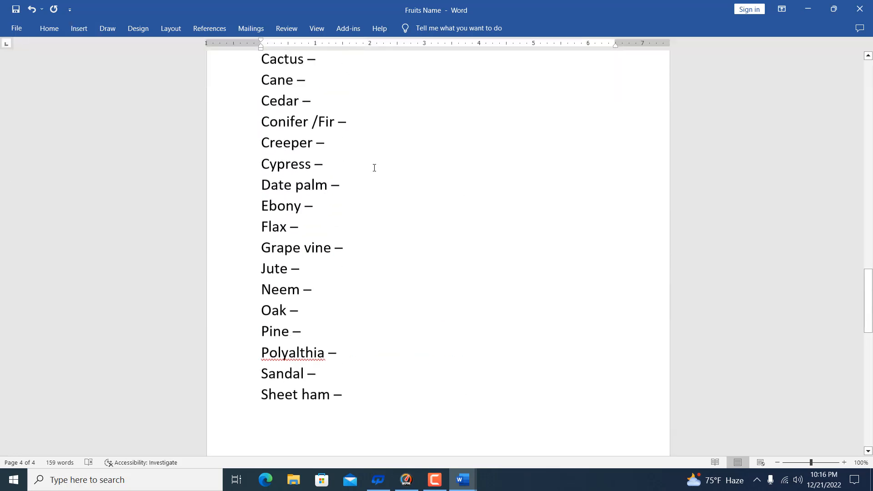
click(344, 244)
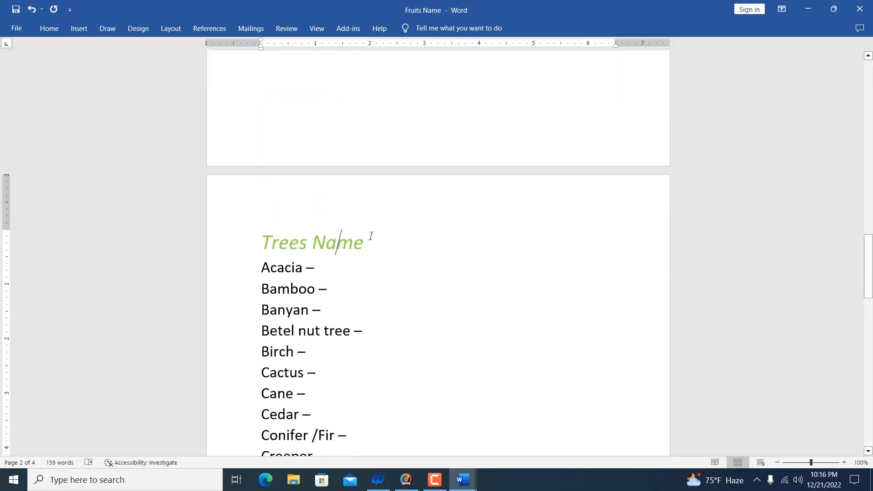
scroll(371, 236, up, 4)
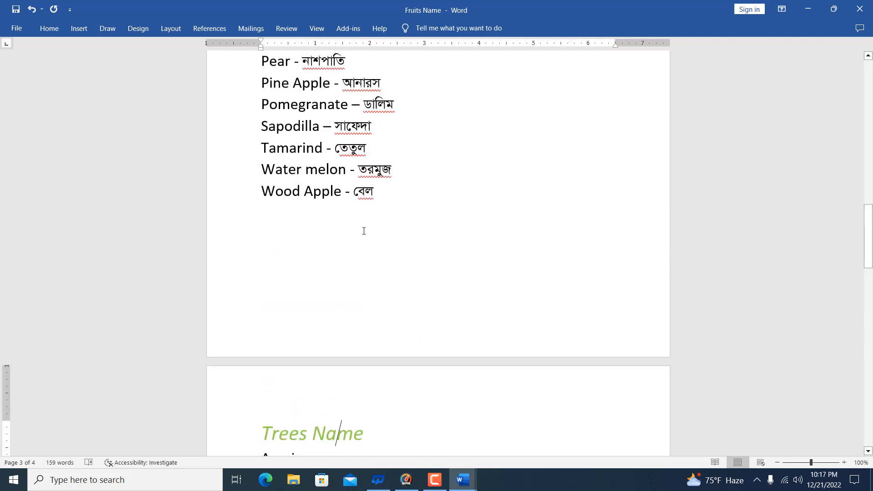
click(364, 231)
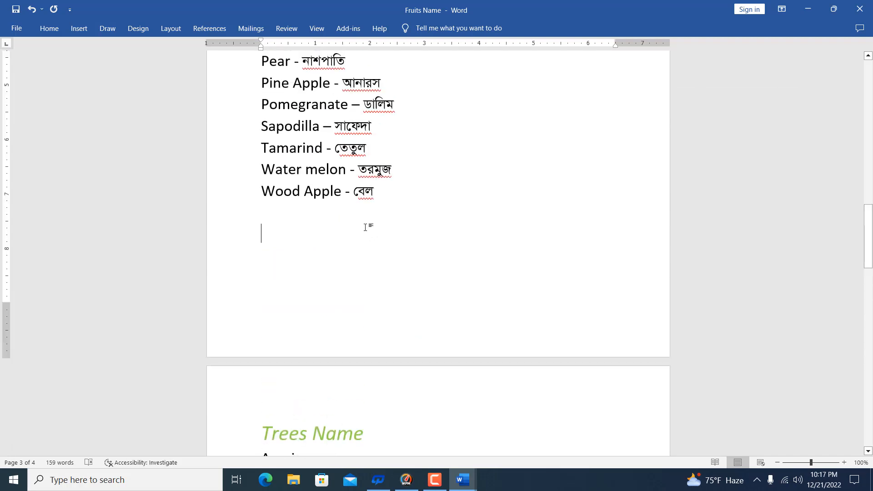
Step: Insert a page break at the end of the document, below the "Vegetables Name" heading
click(79, 34)
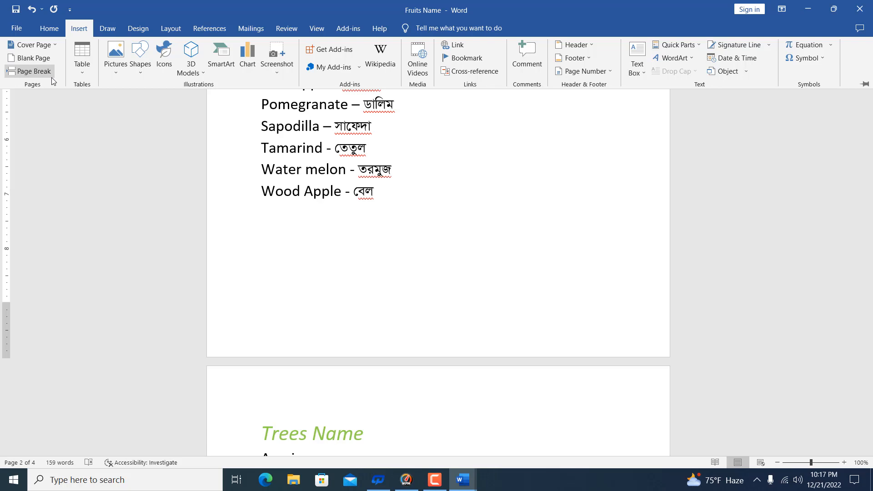
click(366, 351)
key(ctrl+End)
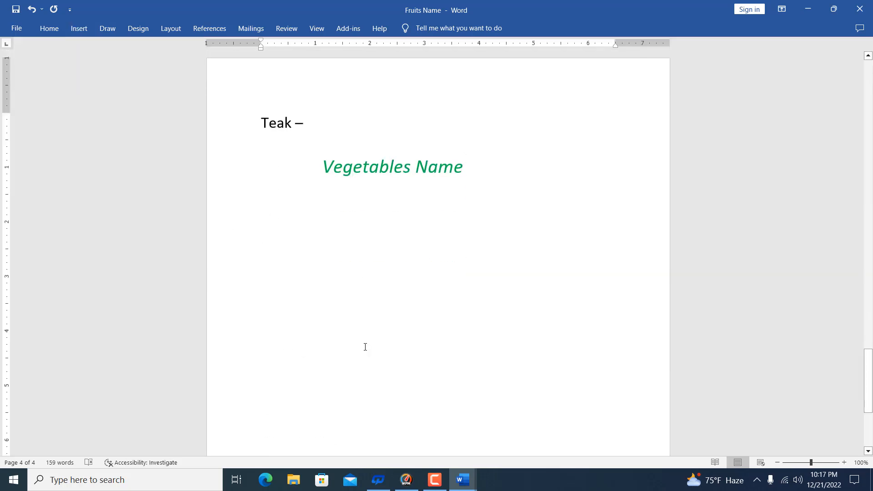
key(ctrl+Return)
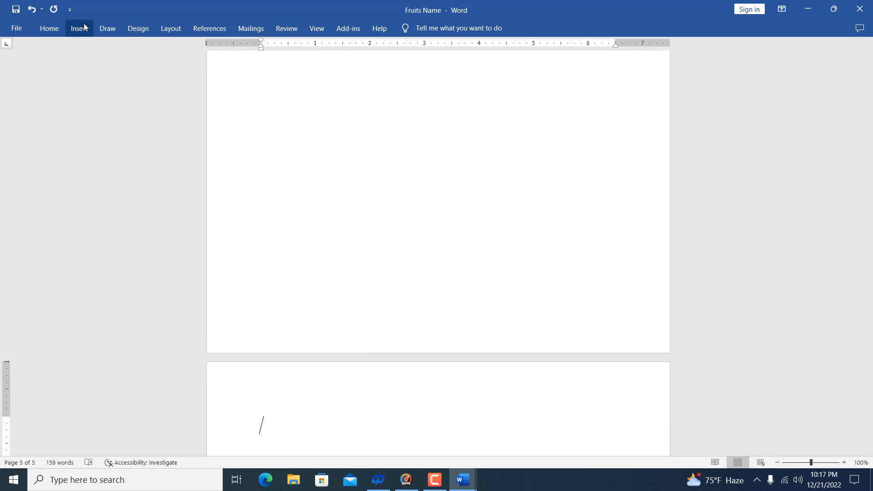
Step: Insert a table with three columns and three rows on the new last page
click(84, 29)
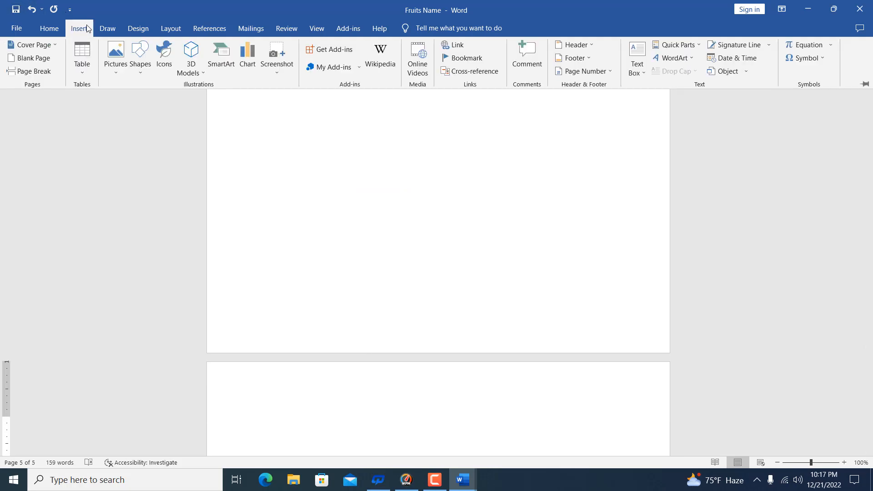
click(80, 65)
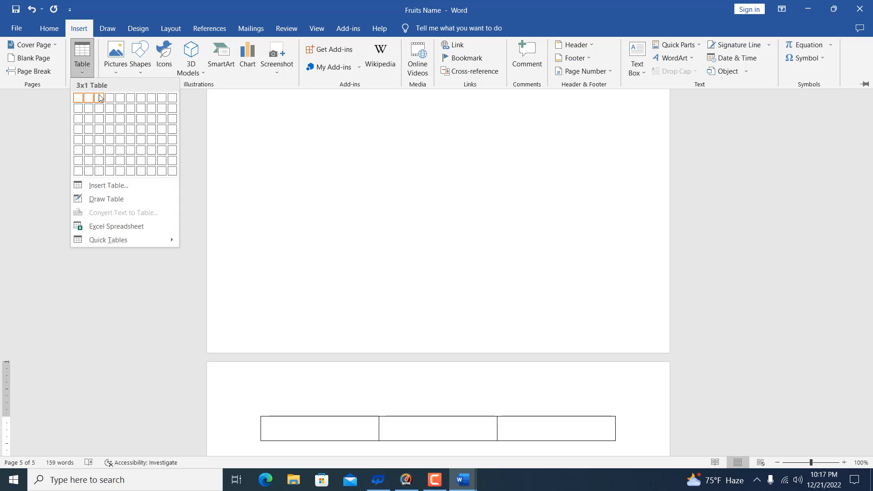
click(98, 122)
scroll(261, 225, down, 6)
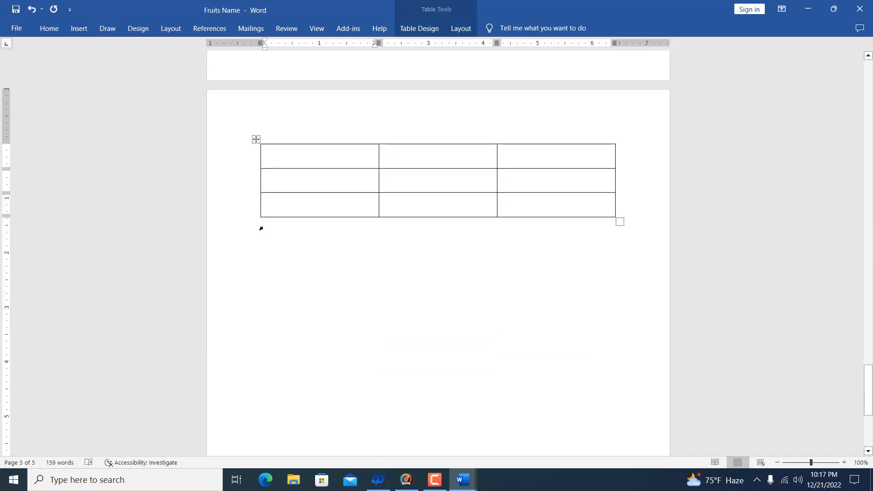
Step: Enter "Sl. No" as the header of the table's first column, without trailing punctuation
text(Sla)
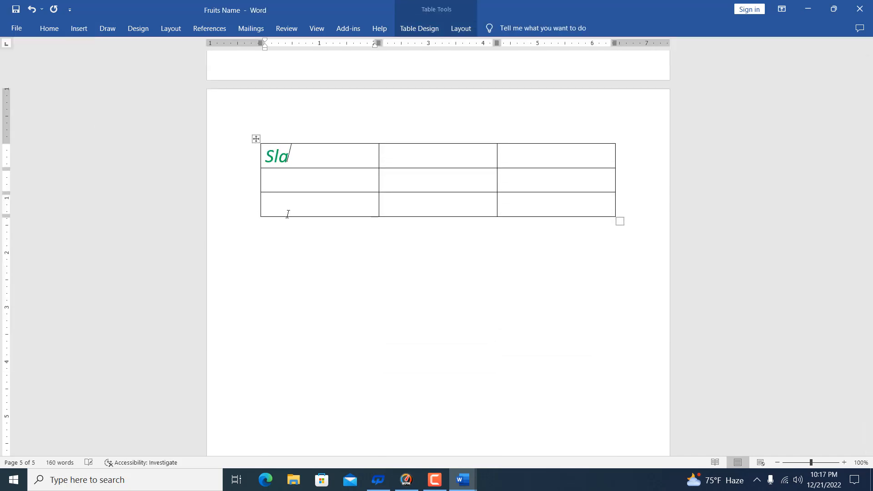
key(Tab)
key(shift+Tab)
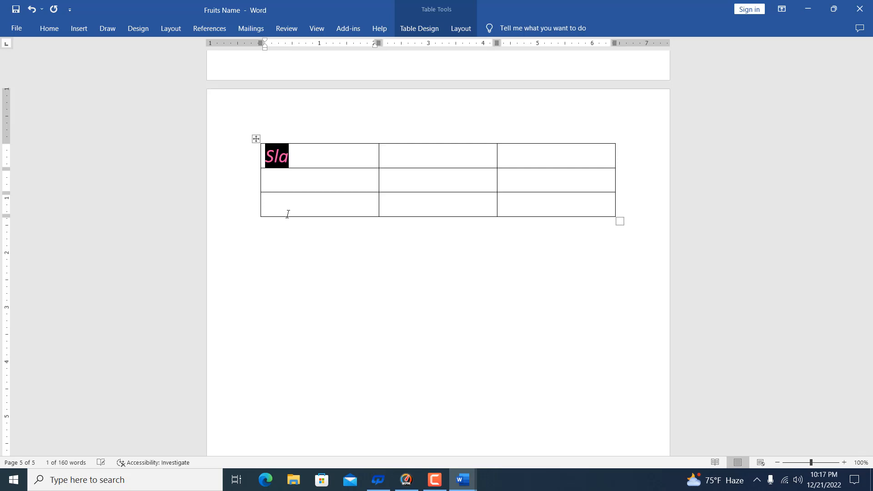
text(Sl. No)
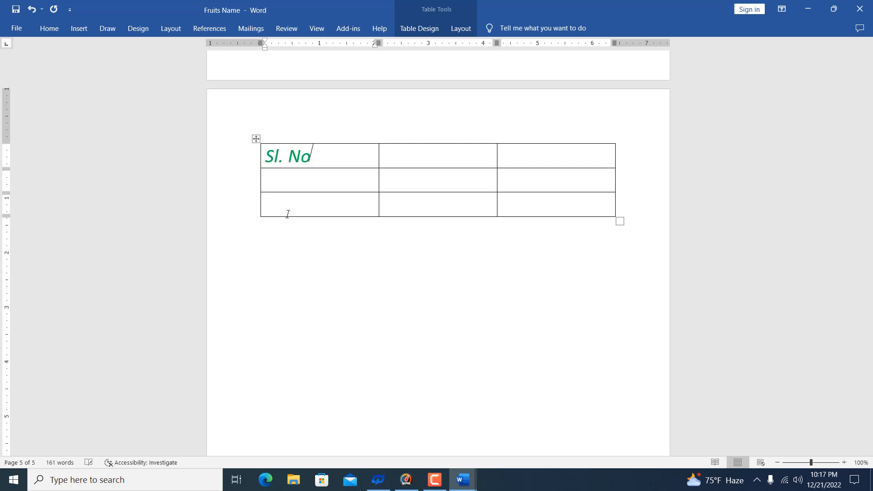
text(,.)
key(Tab)
key(shift+Tab)
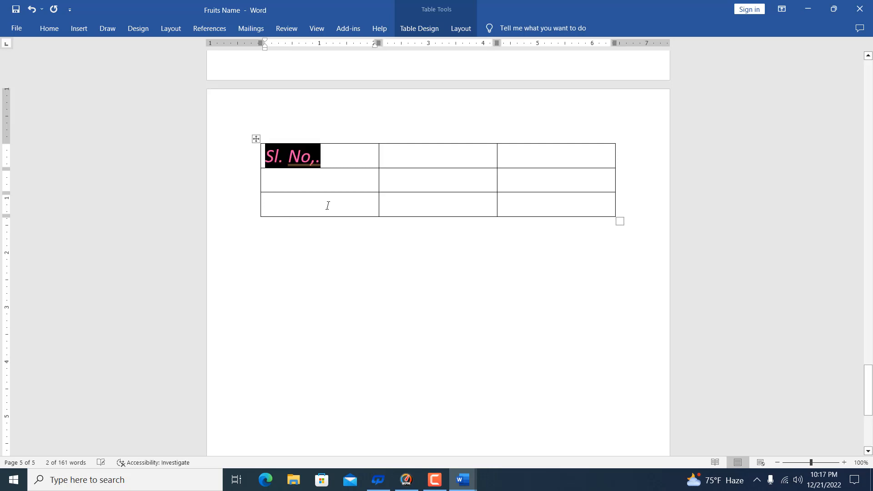
key(Right)
key(BackSpace)
key(BackSpace)
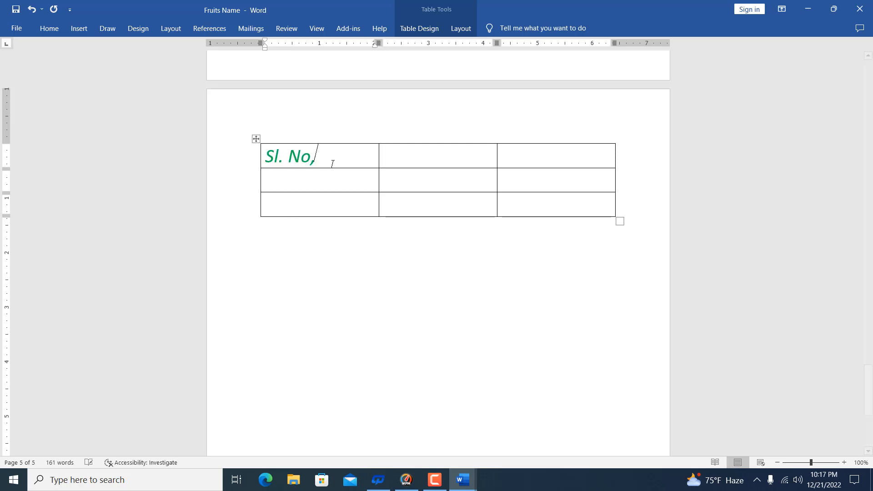
Step: Enter the headers "Descript" and "Amount" in the table's second and third columns
key(Tab)
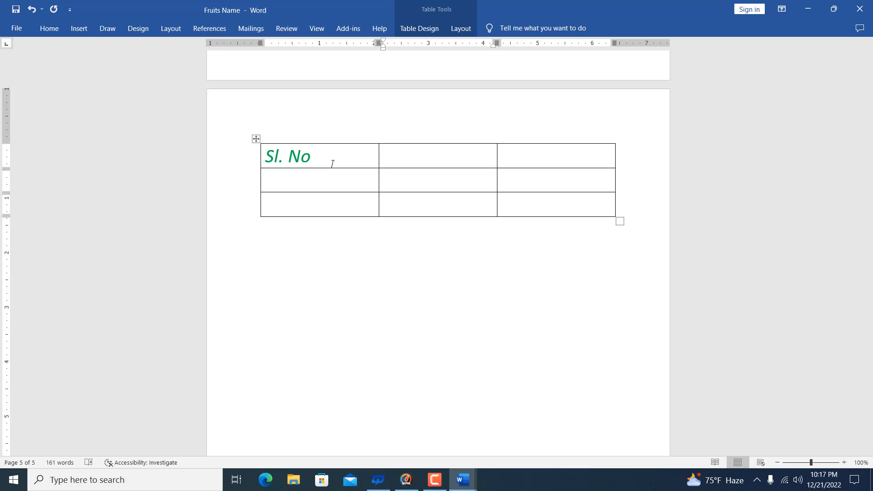
text(Descript)
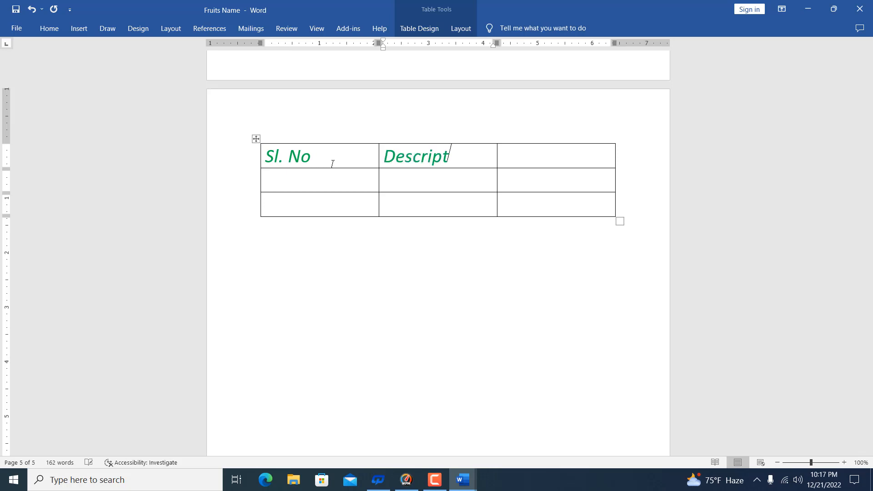
key(Tab)
text(Amountr)
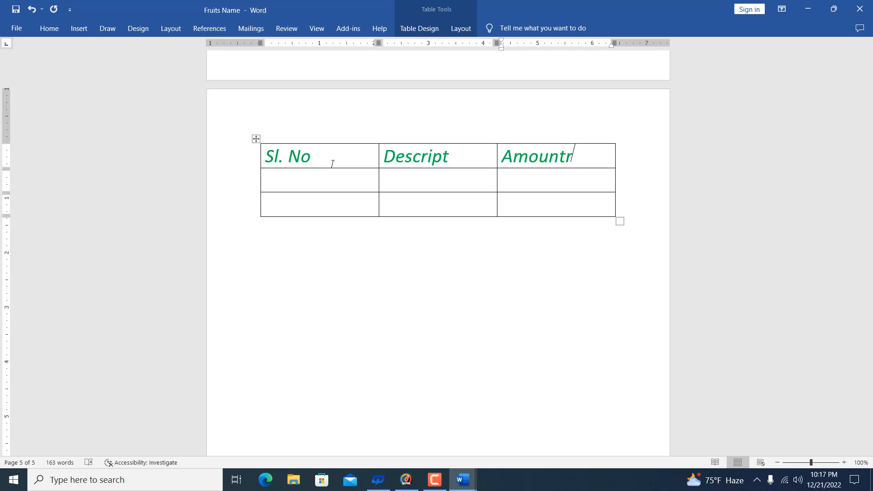
key(BackSpace)
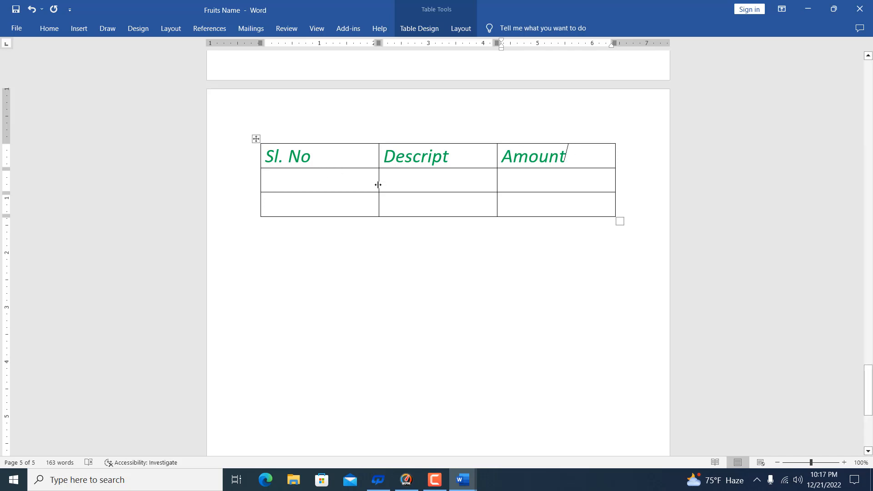
Step: Narrow the "Sl. No" column to fit its header closely and slightly widen the "Descript" column at the expense of "Amount"
drag(378, 184, 329, 184)
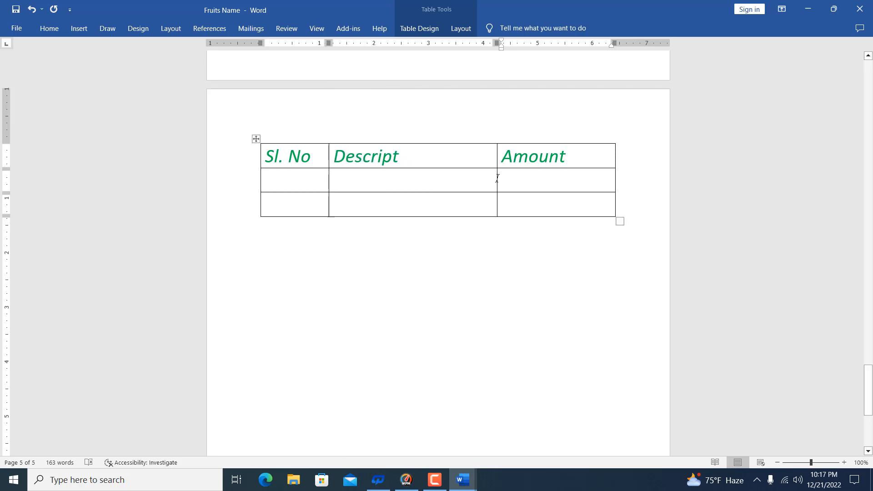
drag(497, 181, 503, 181)
Step: Center the text of the table's header row across all three columns
drag(296, 156, 545, 159)
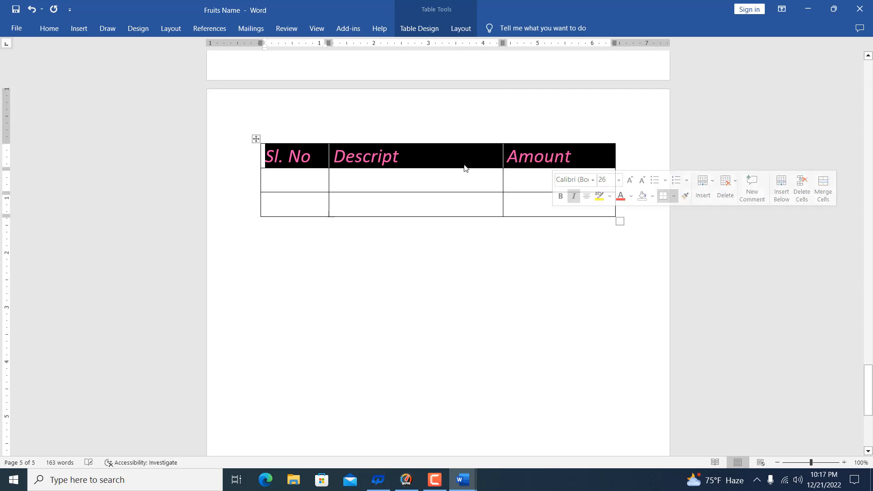
click(49, 29)
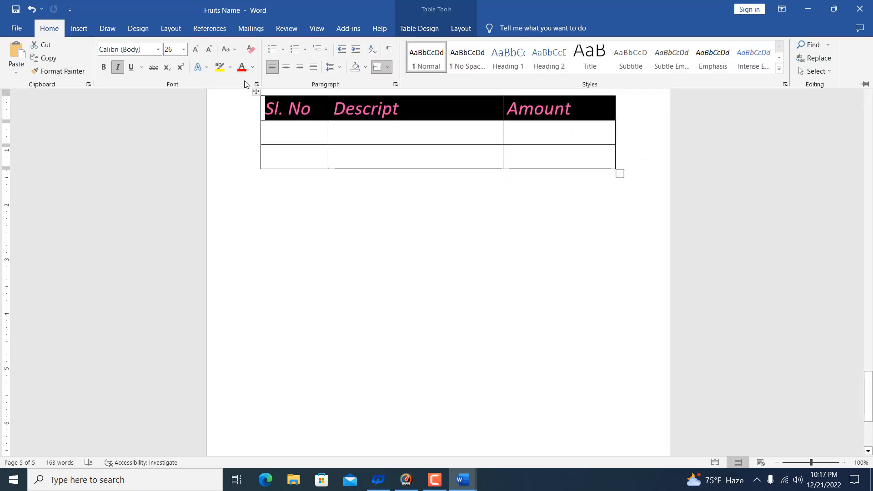
click(285, 69)
Step: Fill the first row below the headers with 1, Apple and 10
click(286, 136)
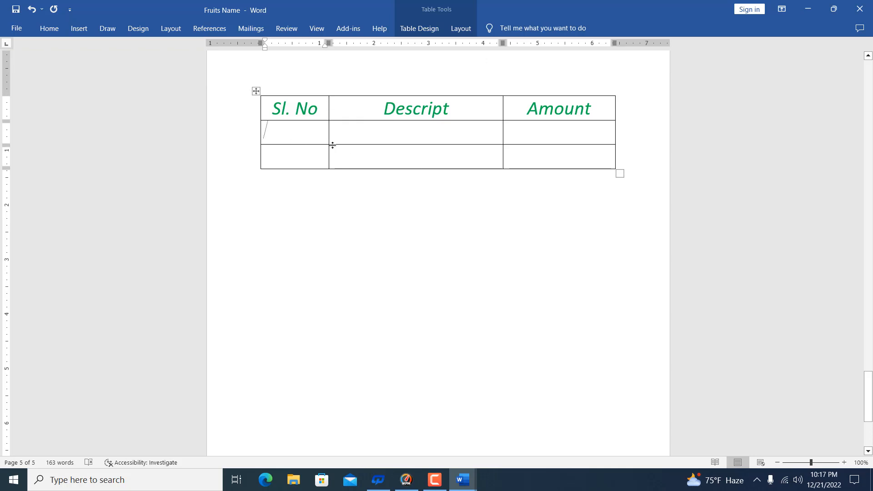
text(1)
key(Tab)
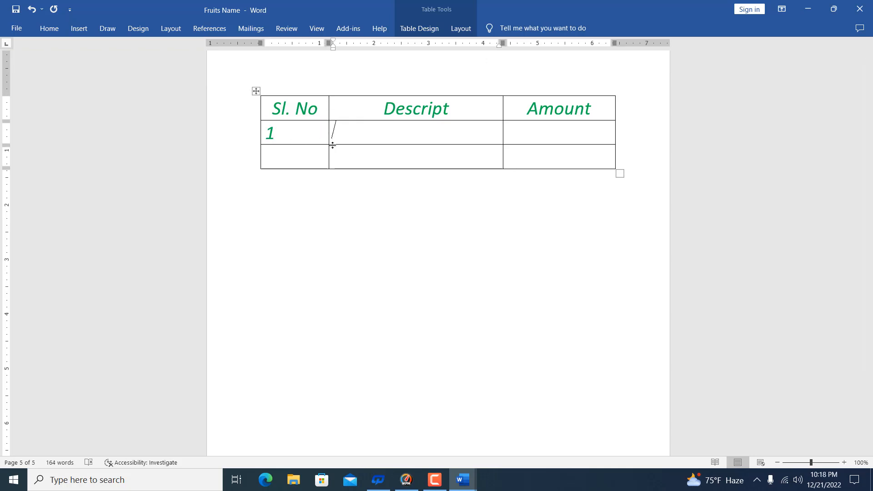
text(Apple)
key(Tab)
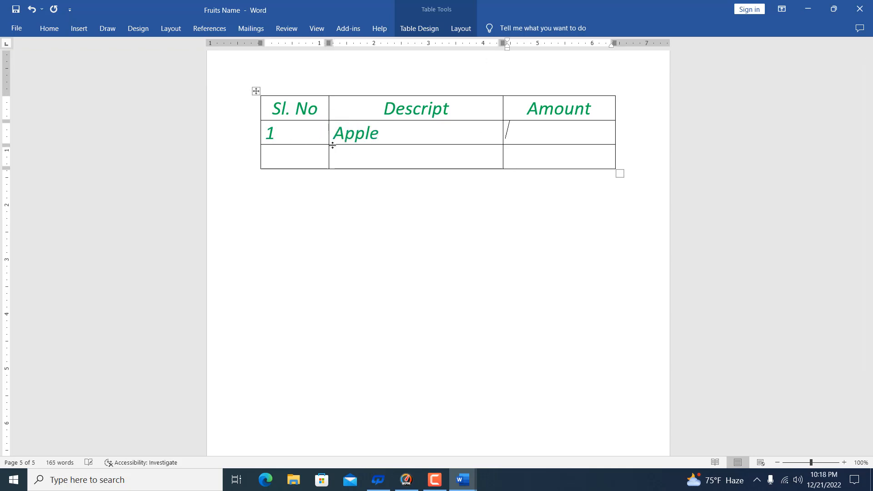
text(10)
key(Tab)
Step: Fill the table's last row with 2, Mango and 20
text(2)
key(Tab)
text(Mango)
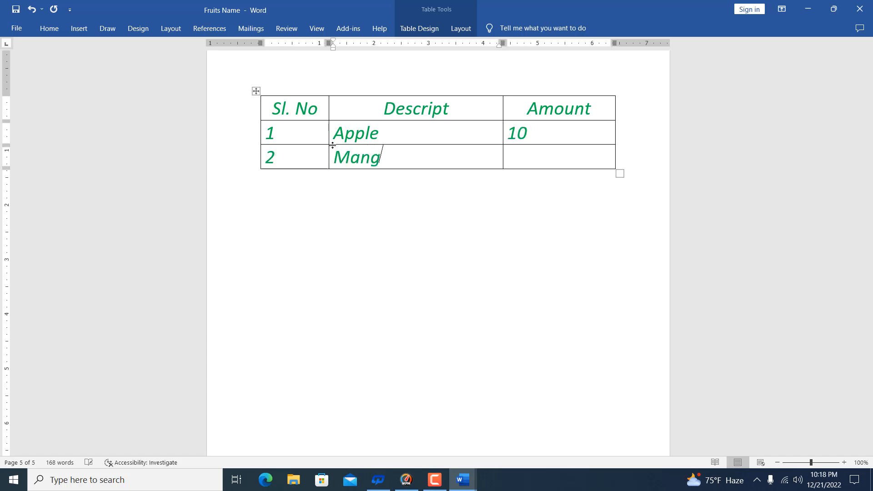
key(Tab)
text(20)
click(399, 152)
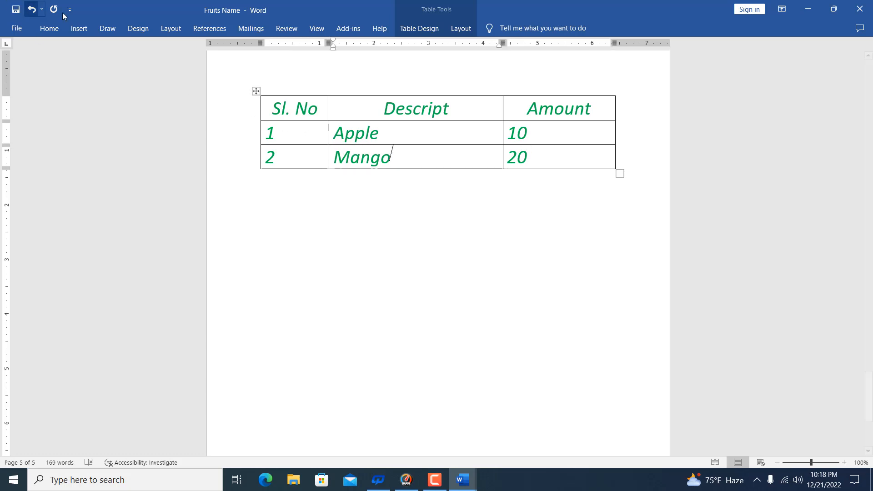
Step: Add four empty rows to the table below the Mango row
click(73, 29)
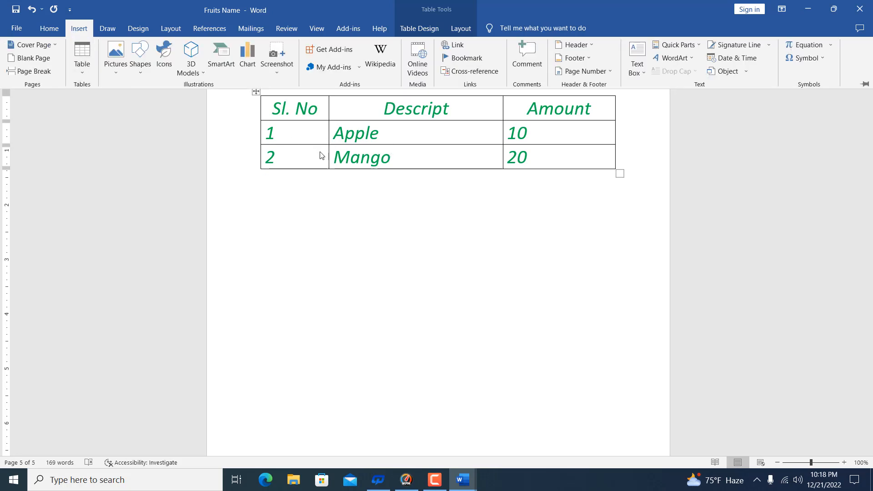
click(527, 161)
click(527, 162)
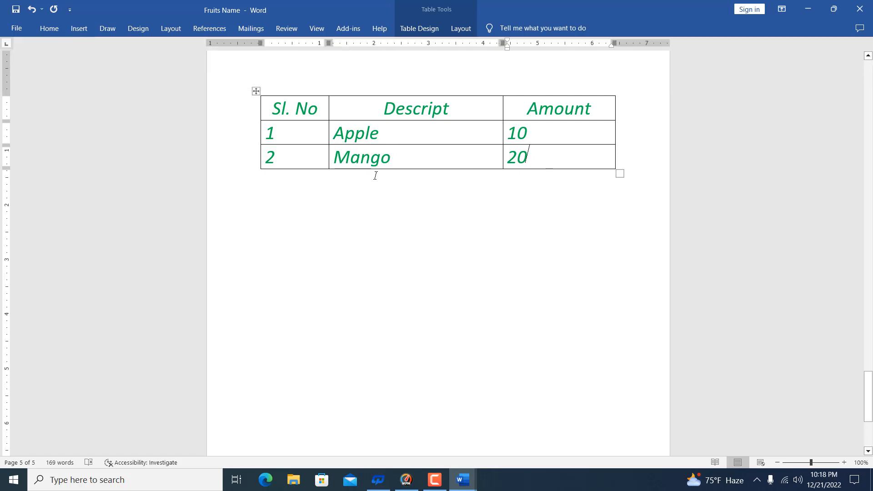
key(Tab)
key(Tab)
key(Tab)
key(Tab)
key(Tab)
key(Tab)
key(Tab)
key(Tab)
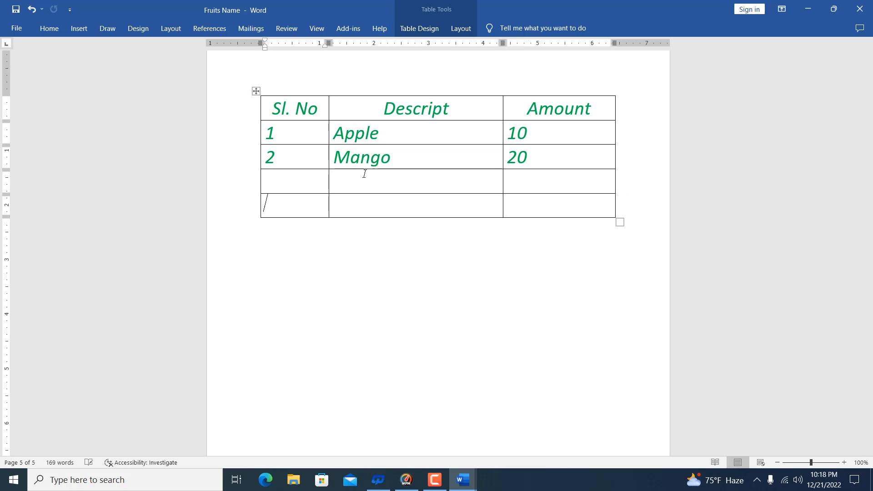
key(Tab)
key(Tab)
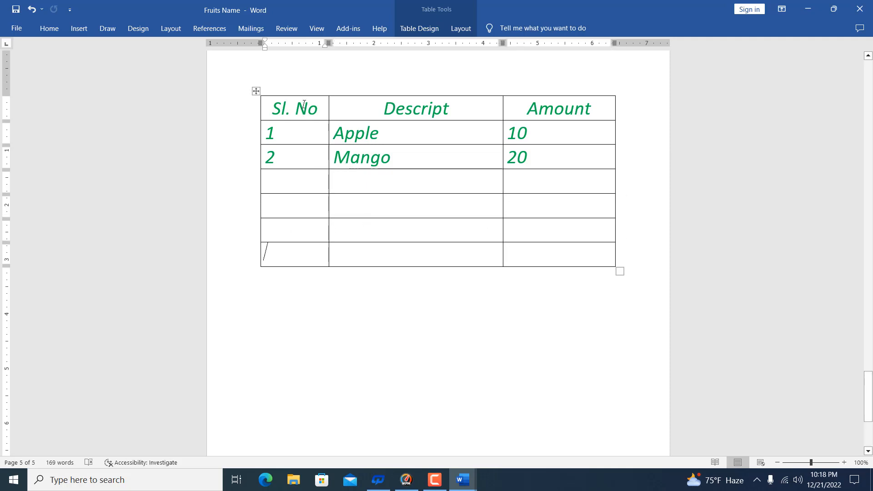
Step: Select each of the three table columns in turn, followed by the Mango row, to show columns versus rows
drag(312, 101, 301, 255)
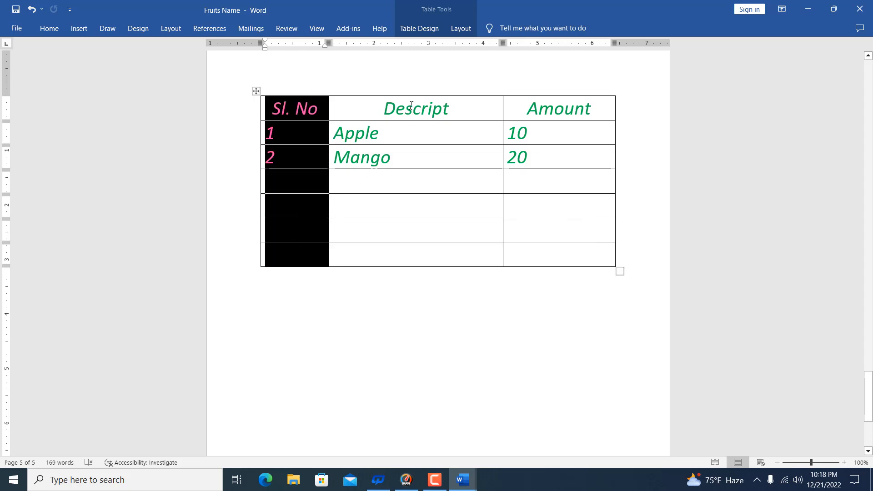
drag(411, 105, 415, 255)
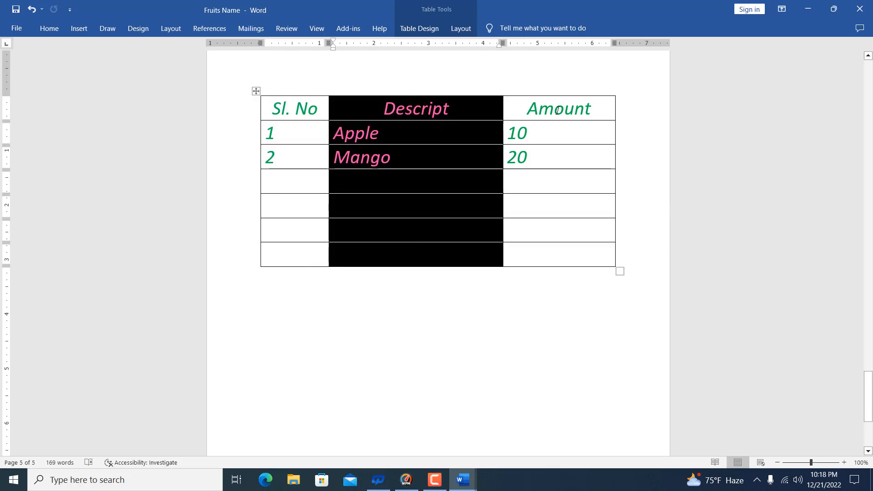
drag(558, 110, 560, 257)
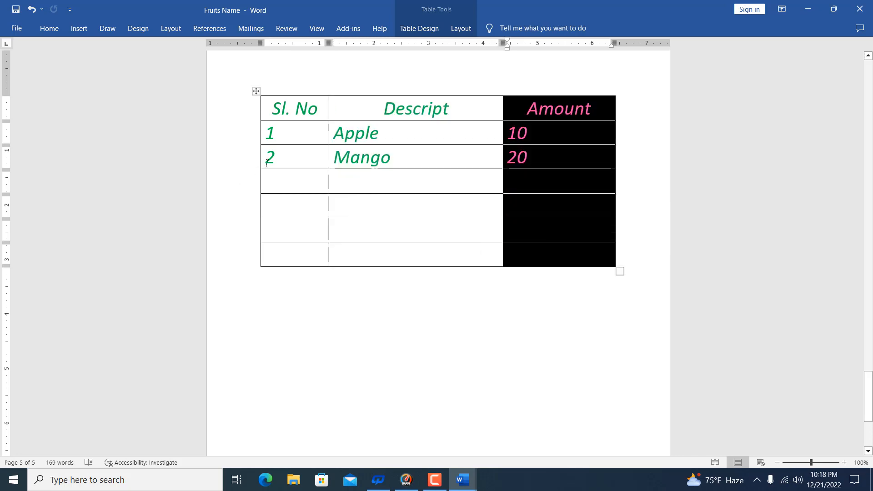
drag(287, 160, 554, 163)
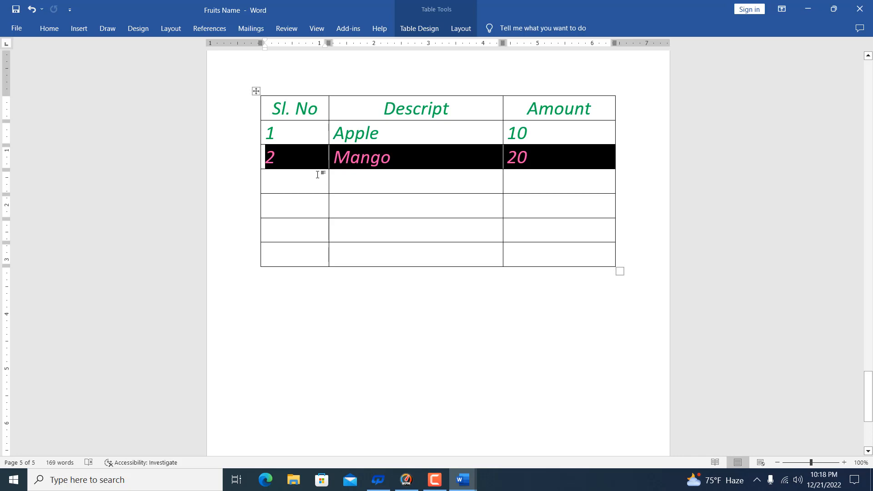
Step: Number the four empty rows 3, 4, 5 and 6 in the "Sl. No" column
click(289, 186)
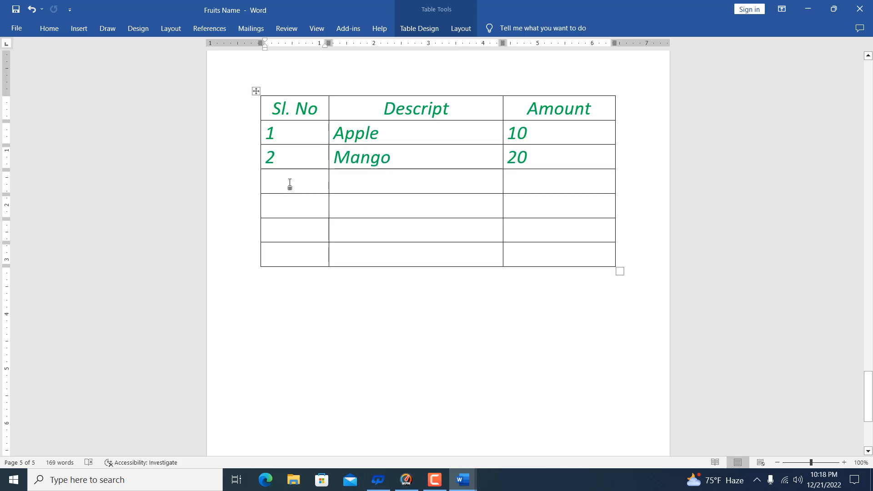
text(3)
key(Down)
text(5)
key(BackSpace)
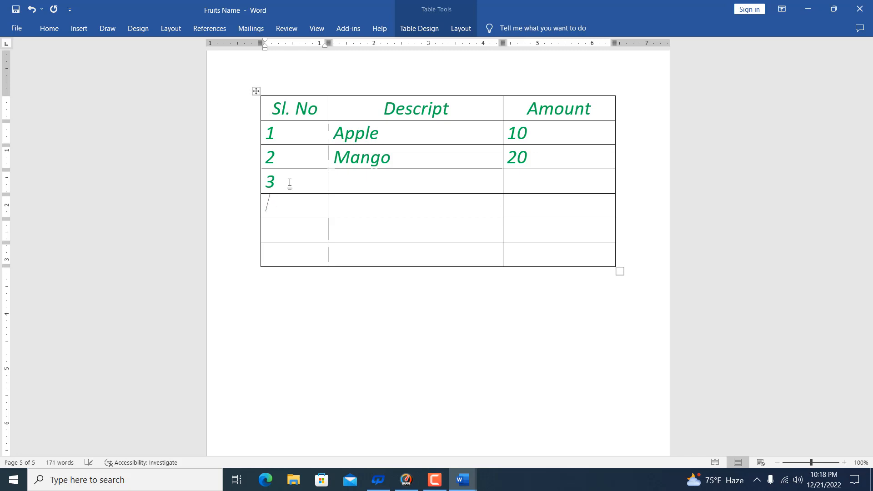
text(4)
key(Down)
text(5)
key(Down)
text(6)
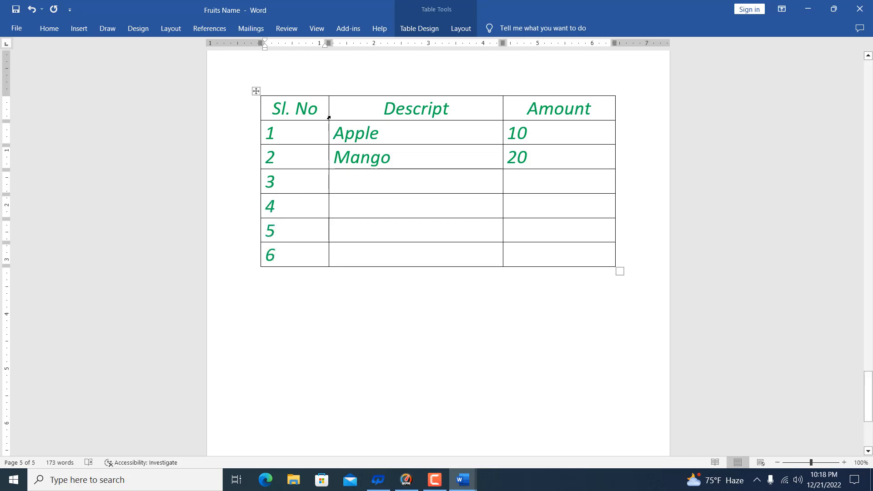
Step: Highlight the "Sl. No" header cell, the "Descript" column, the Apple row and the Apple cell in turn to point out table parts
click(264, 103)
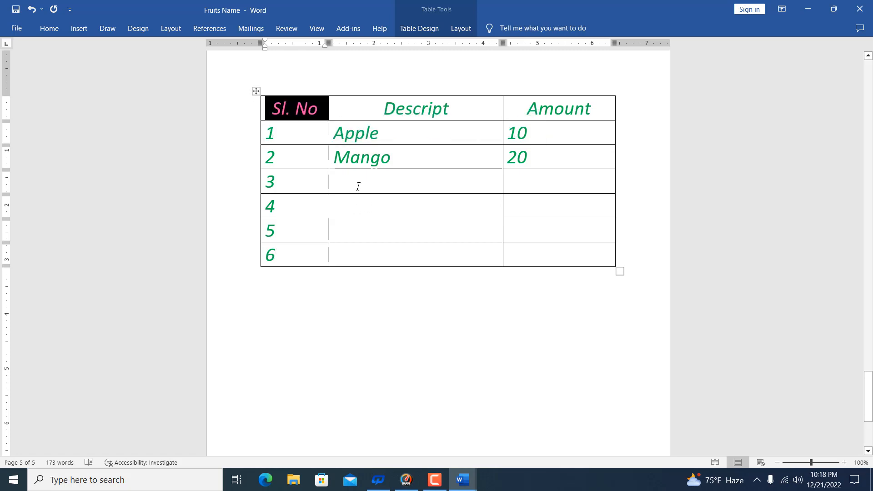
drag(409, 102, 391, 250)
drag(284, 137, 587, 136)
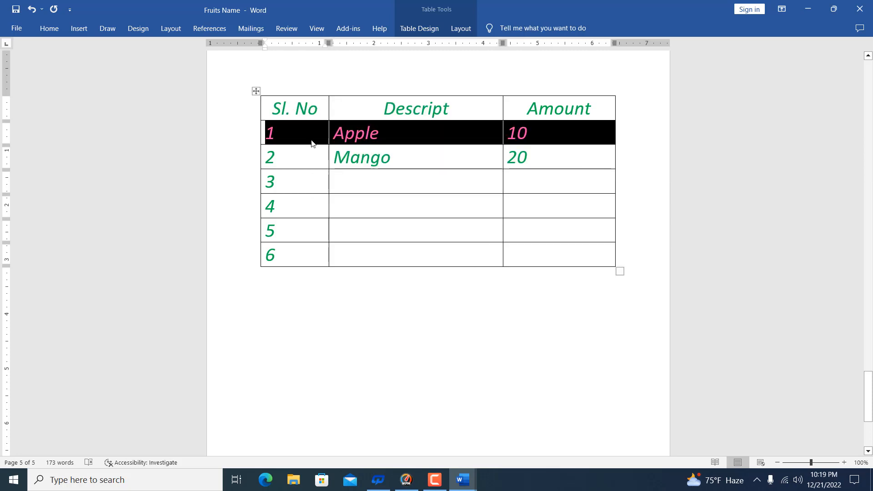
click(339, 132)
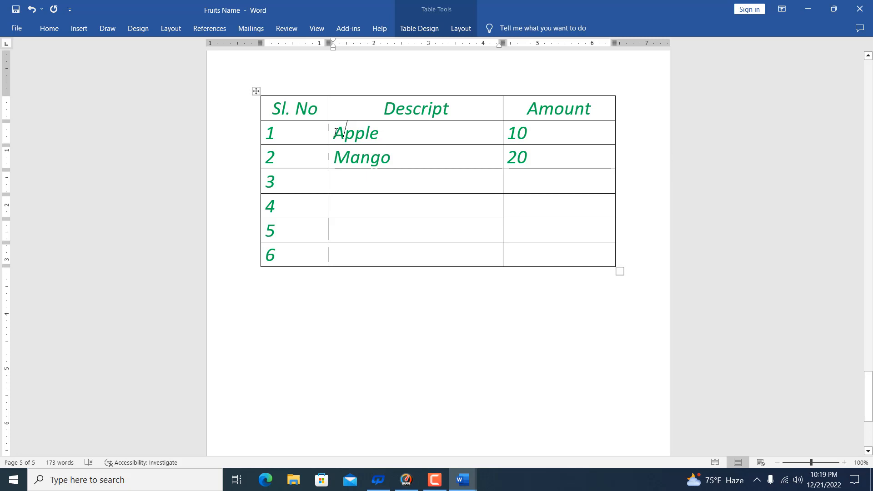
shift+click(452, 132)
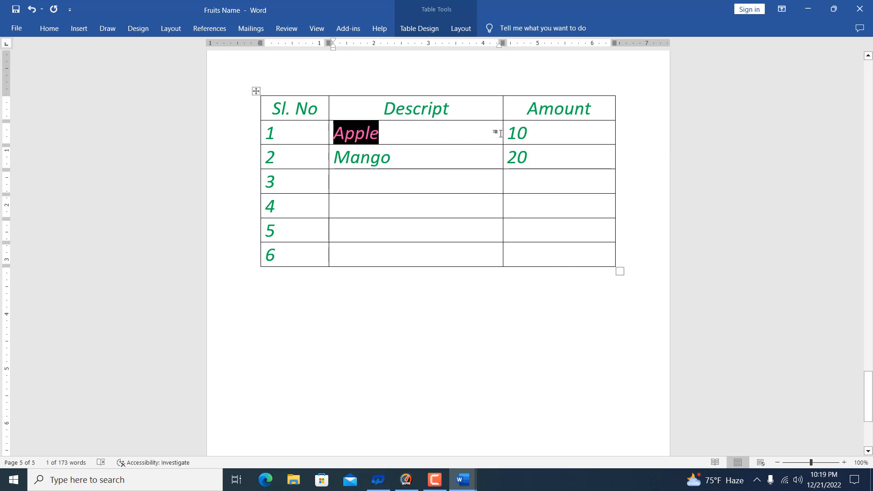
shift+click(500, 133)
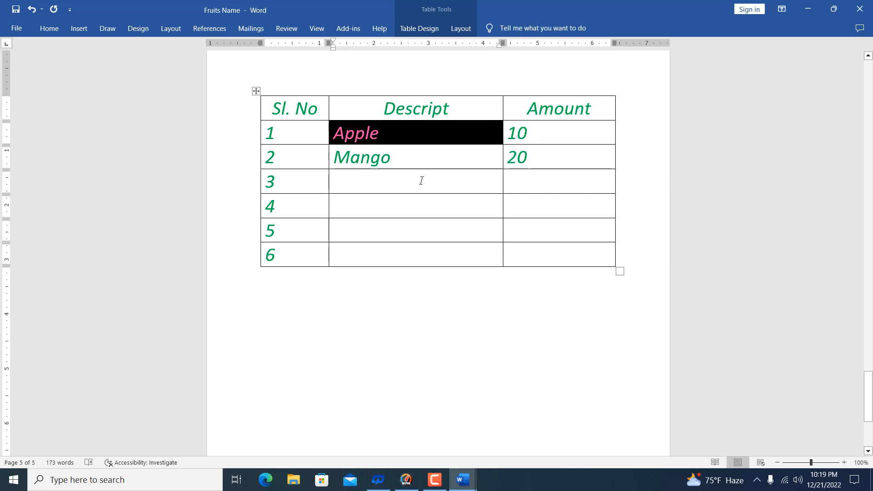
click(413, 148)
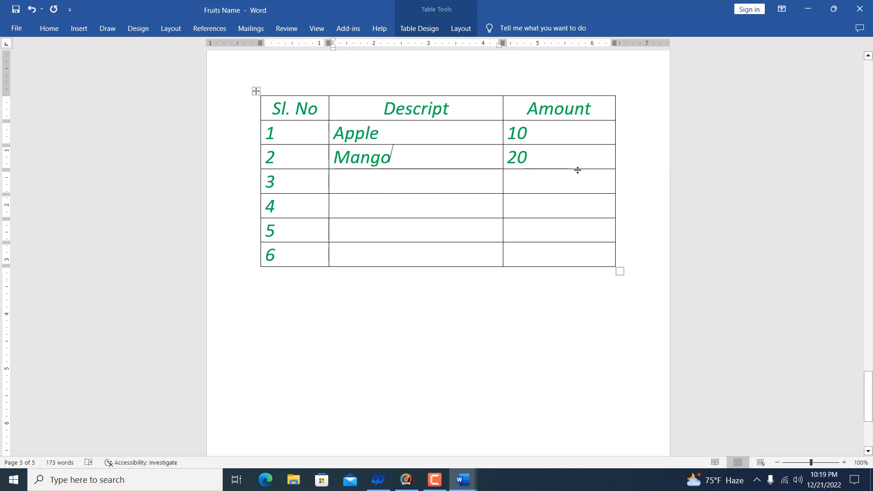
Step: Shade the table's header row with a light blue-gray theme color
drag(298, 105, 587, 114)
click(44, 30)
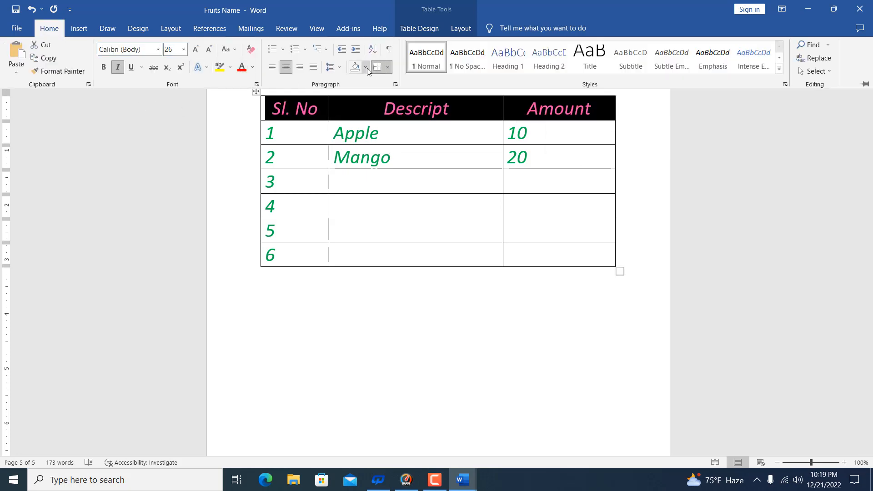
click(365, 67)
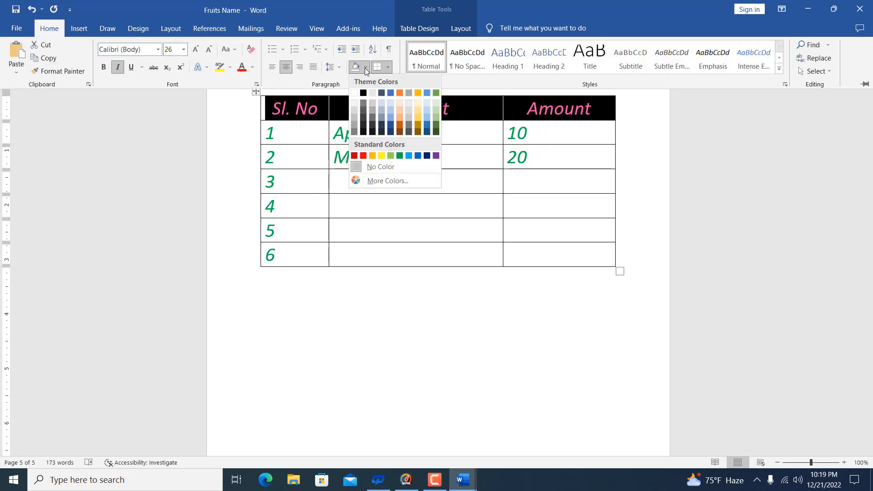
click(381, 113)
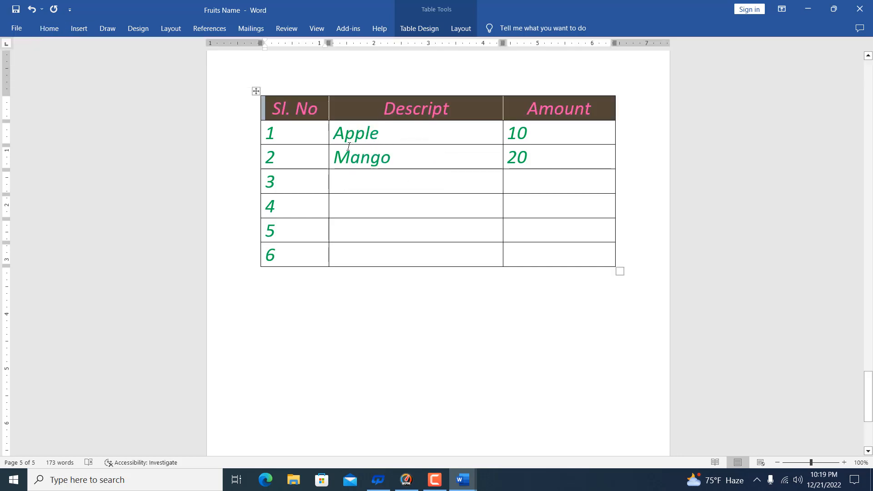
click(348, 146)
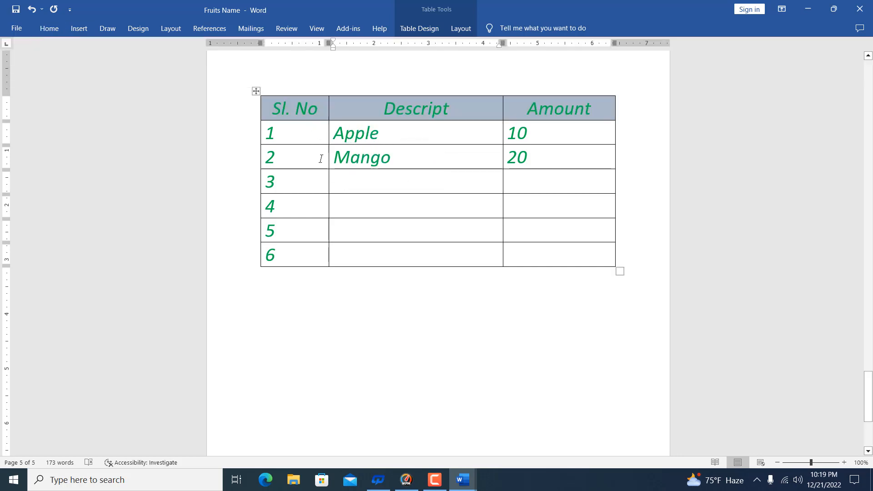